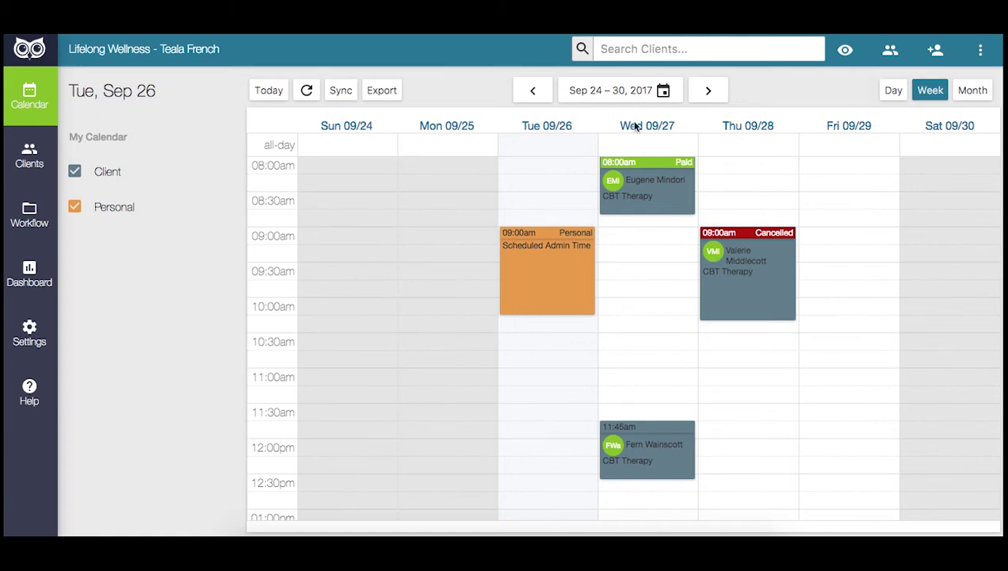
Book the client for a 50-minute CBT Therapy (Individual) session Fri Sep 29, 8:00am, at $112.
scroll(892, 353, "up", 1)
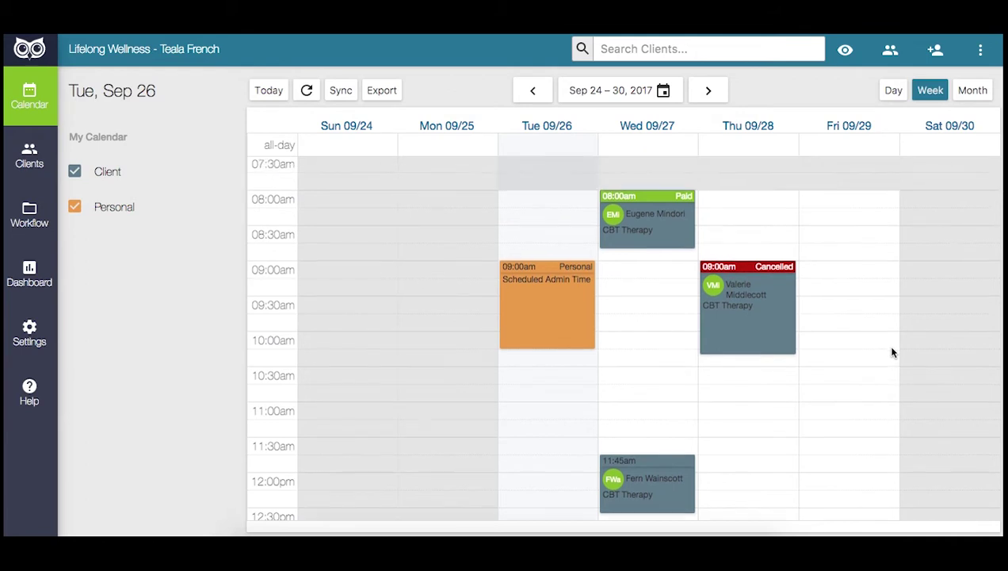
scroll(911, 349, "down", 2)
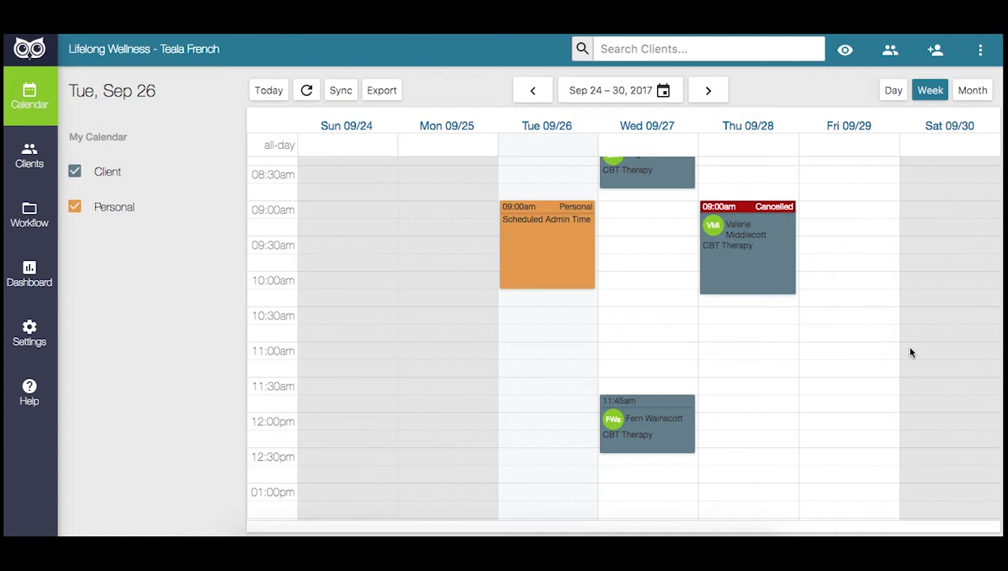
scroll(816, 349, "up", 2)
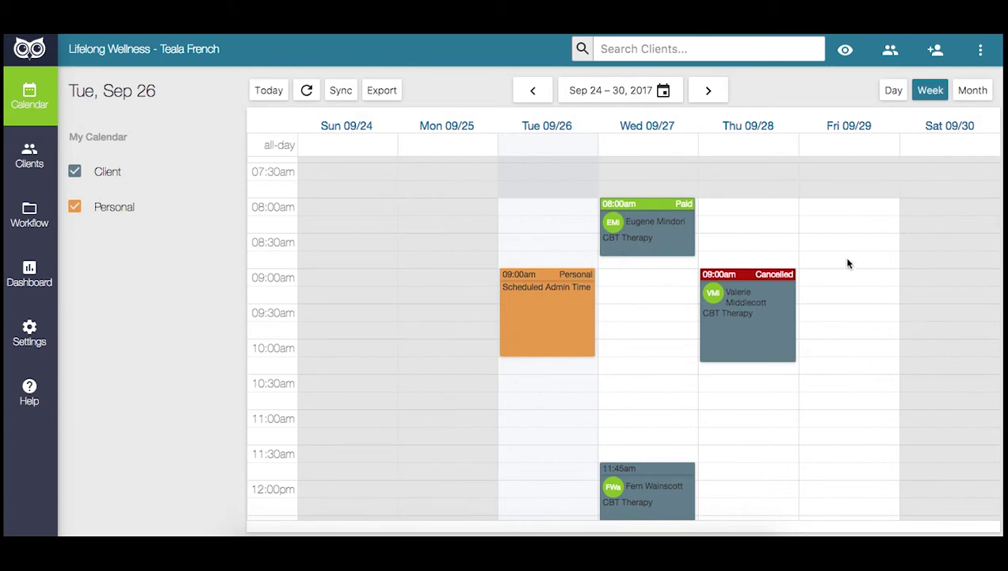
left_click(829, 208)
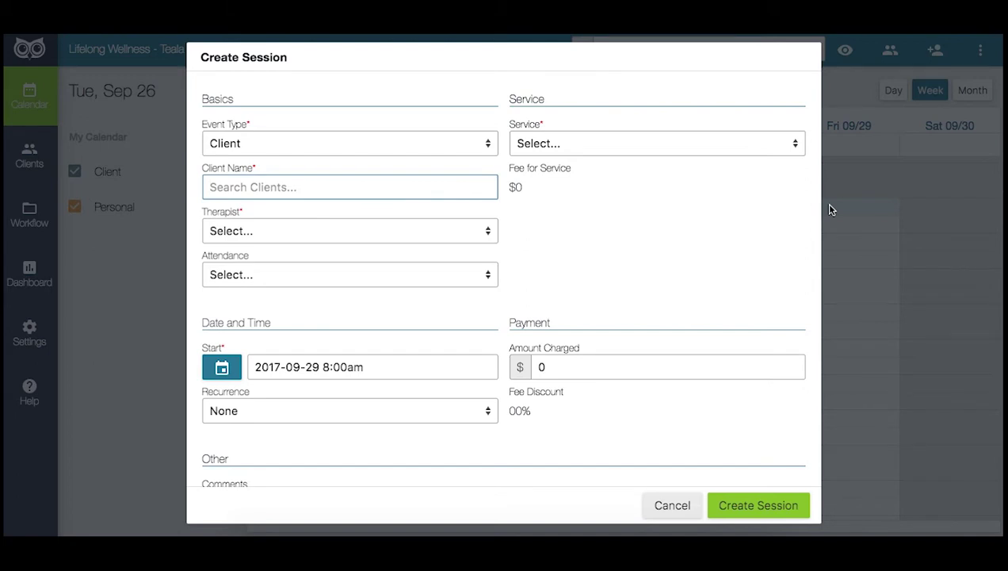
type("euge")
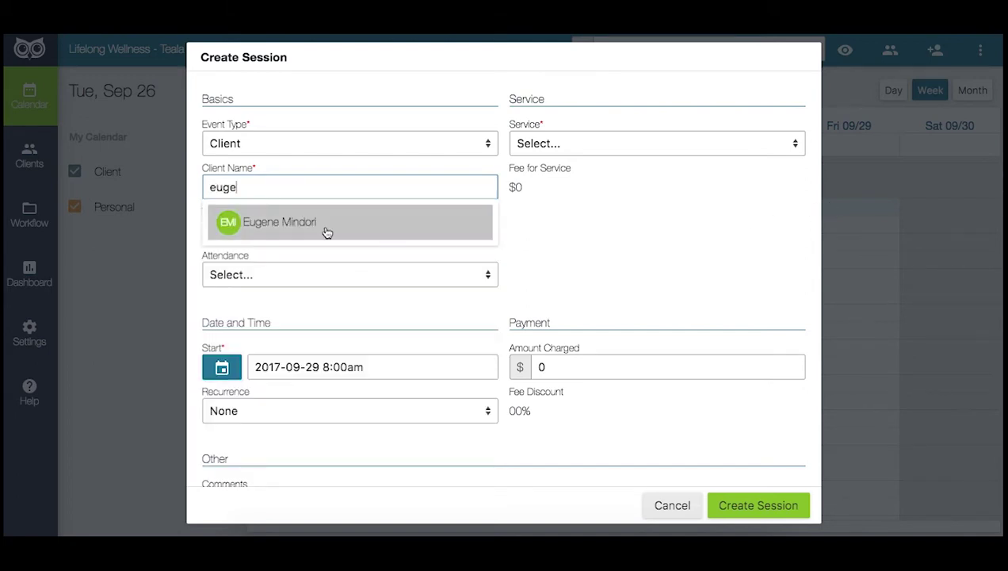
left_click(325, 229)
left_click(596, 146)
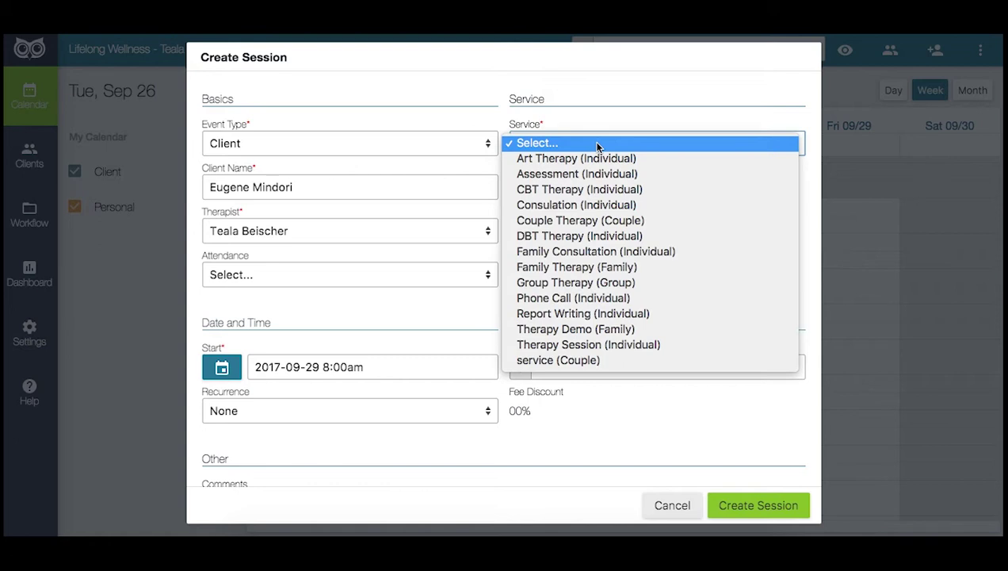
left_click(592, 192)
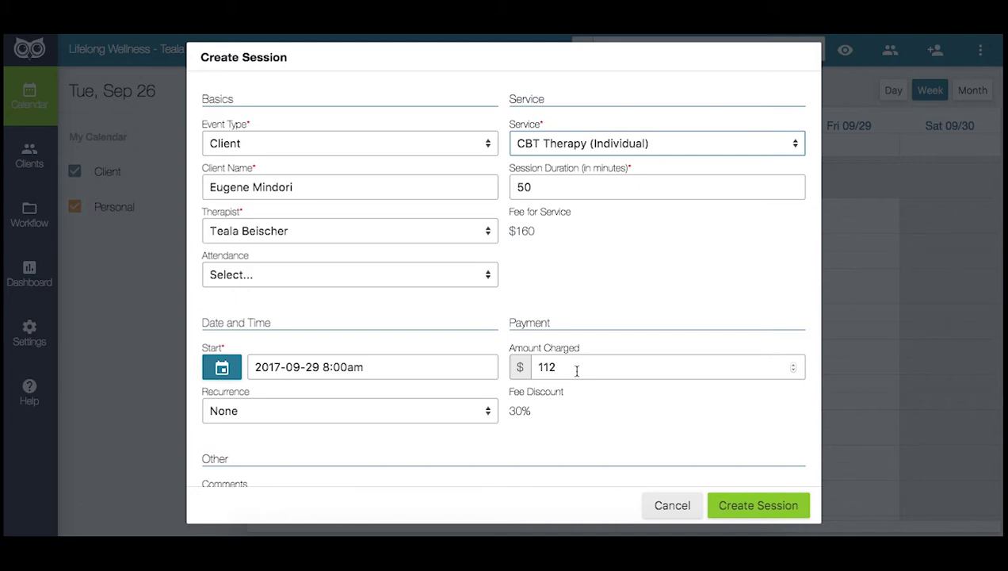
scroll(576, 371, "down", 1)
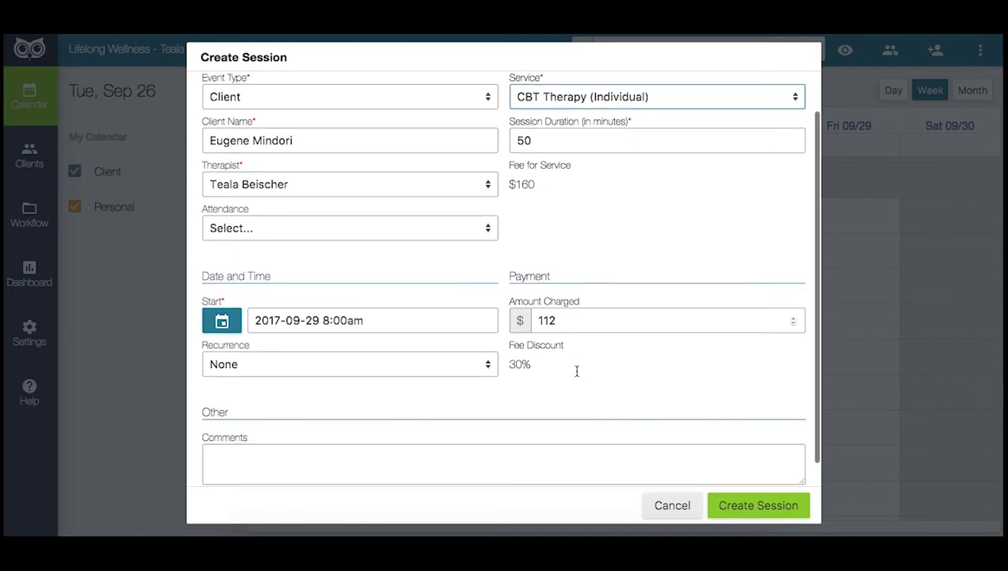
left_click(749, 511)
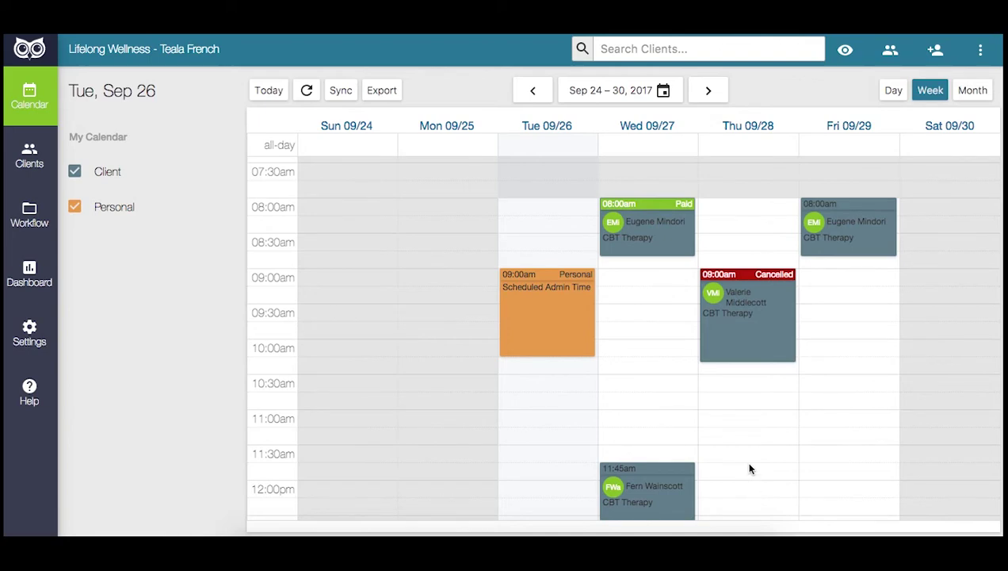
Set the Friday Sep 29 8:00am CBT Therapy session's attendance to Attended.
left_click(846, 239)
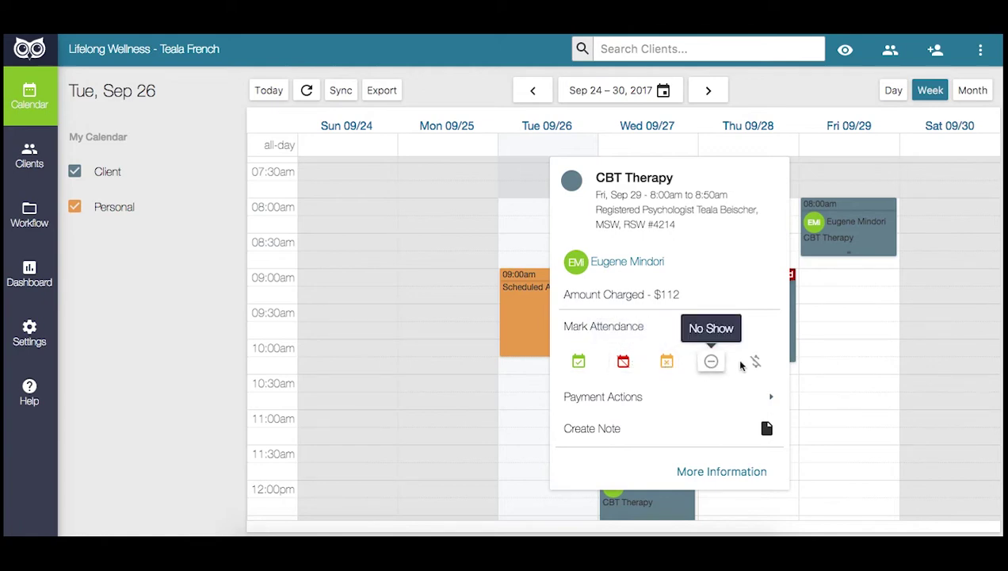
left_click(579, 362)
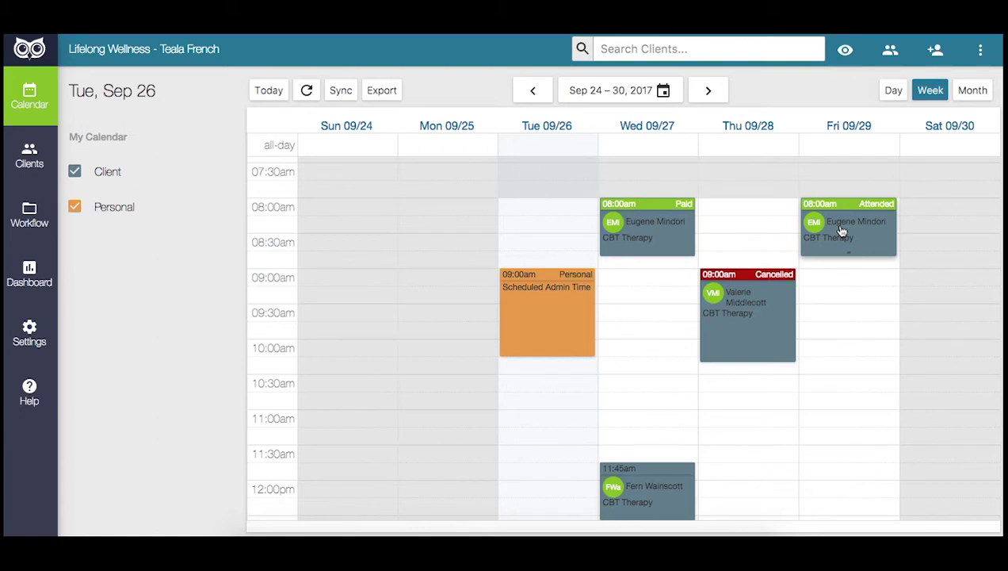
left_click(842, 230)
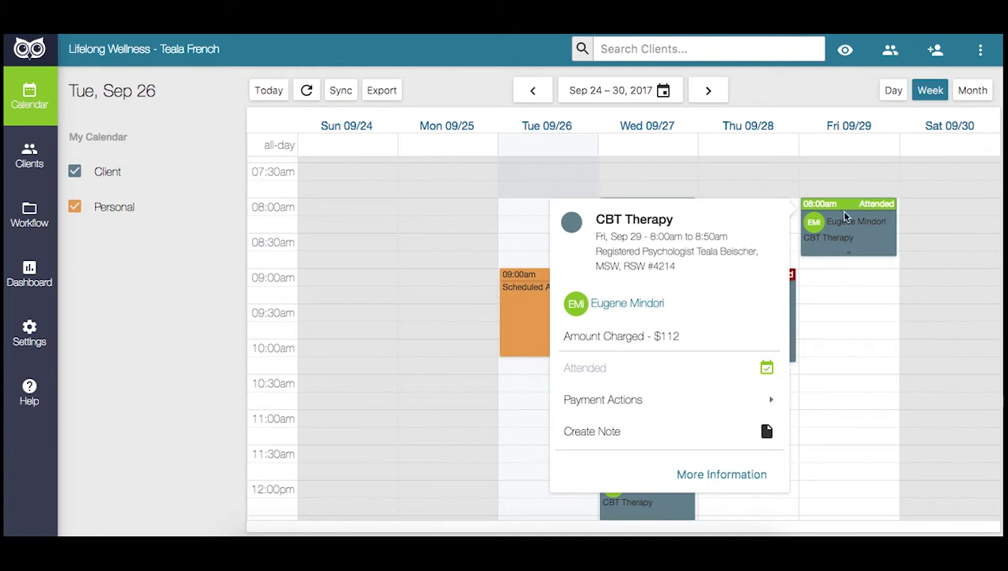
left_click(647, 400)
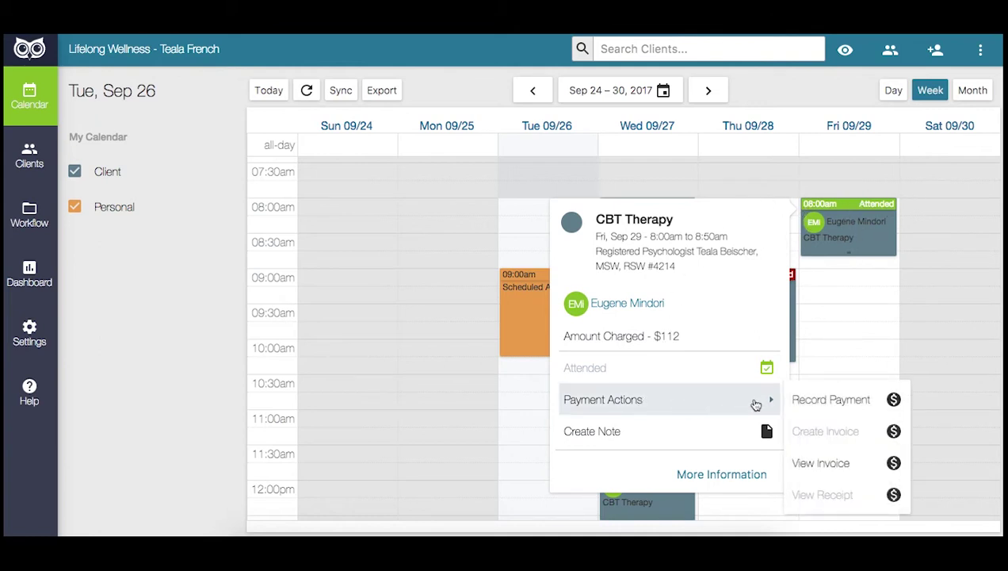
left_click(849, 463)
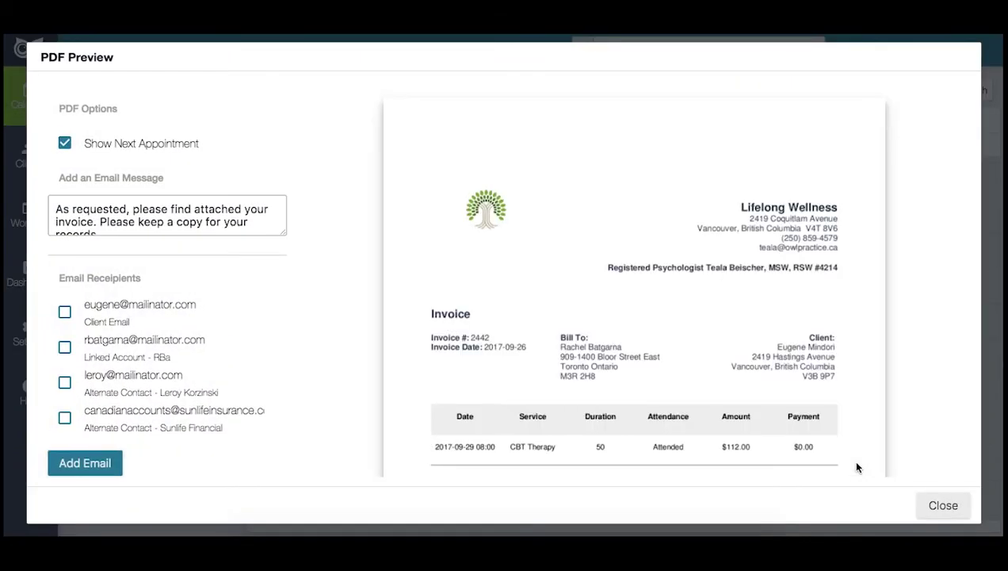
scroll(856, 467, "down", 1)
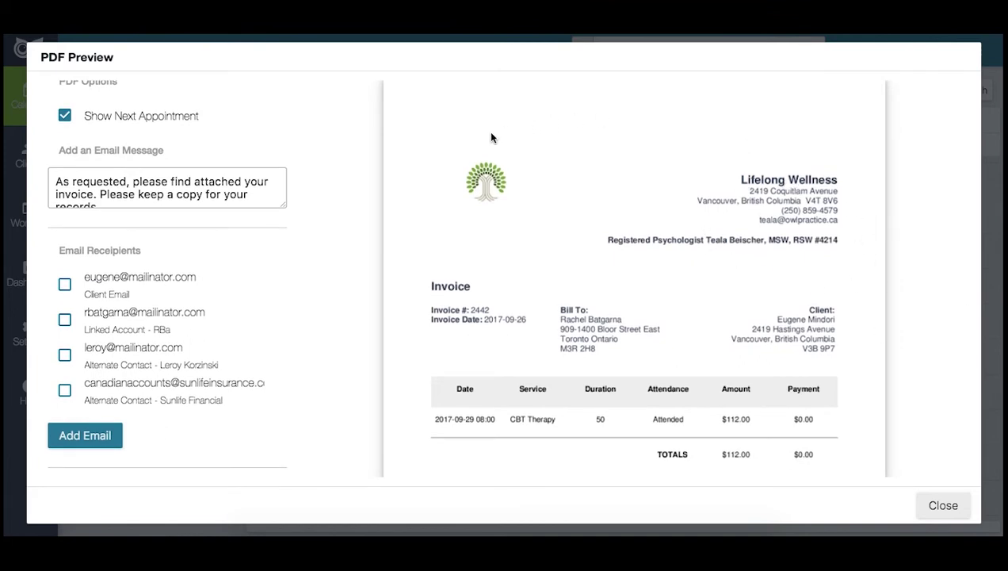
scroll(902, 358, "down", 3)
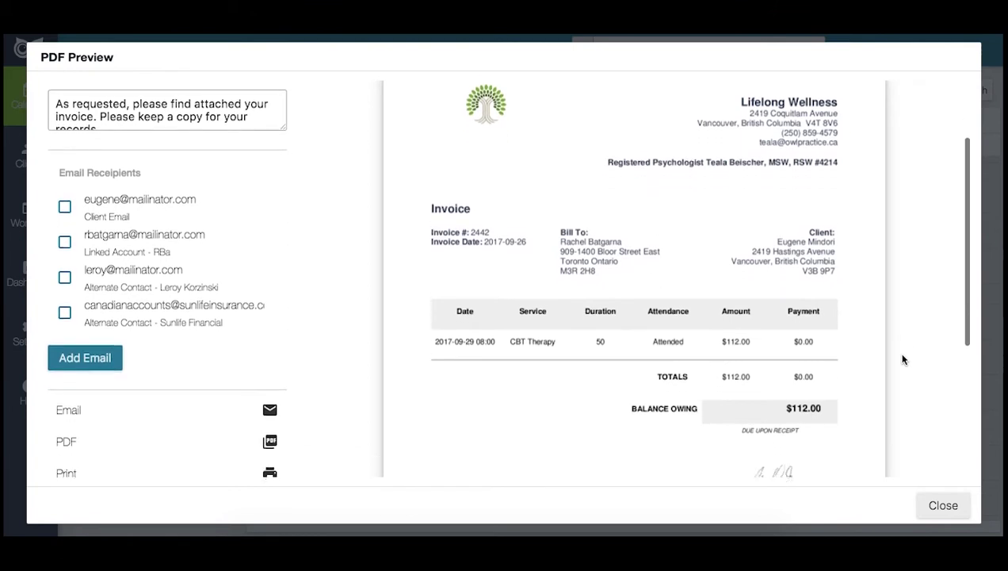
scroll(848, 277, "down", 4)
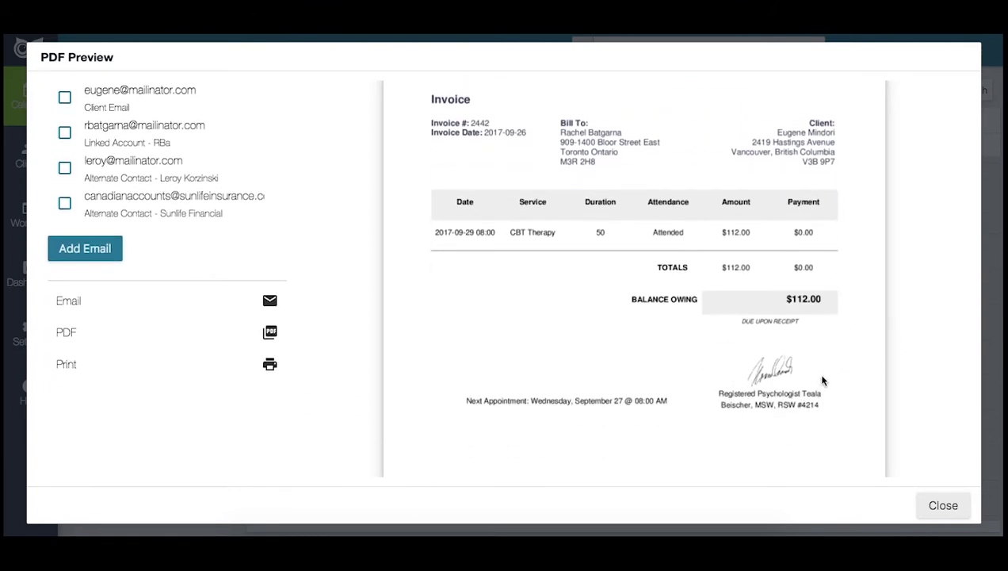
scroll(822, 381, "up", 2)
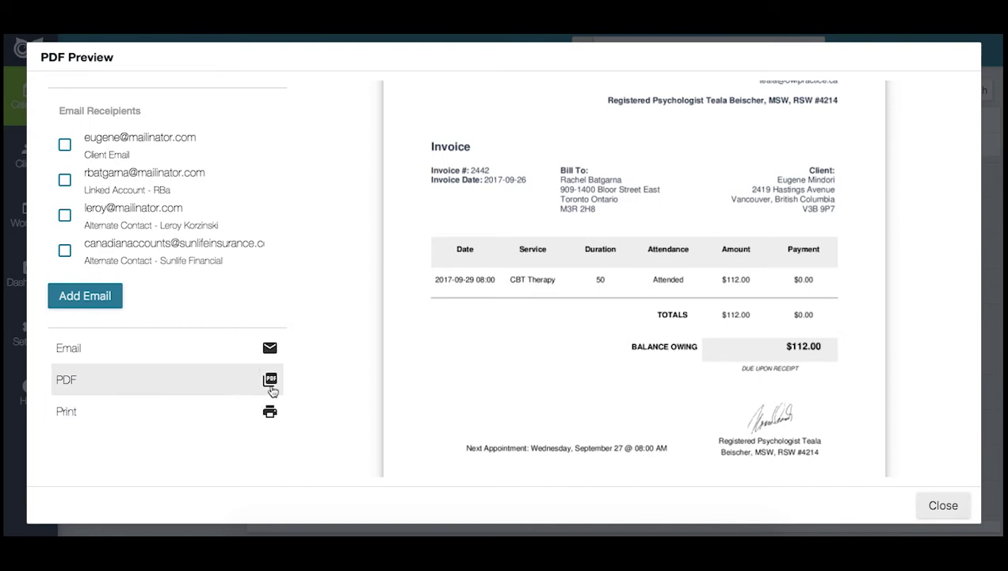
scroll(158, 246, "up", 2)
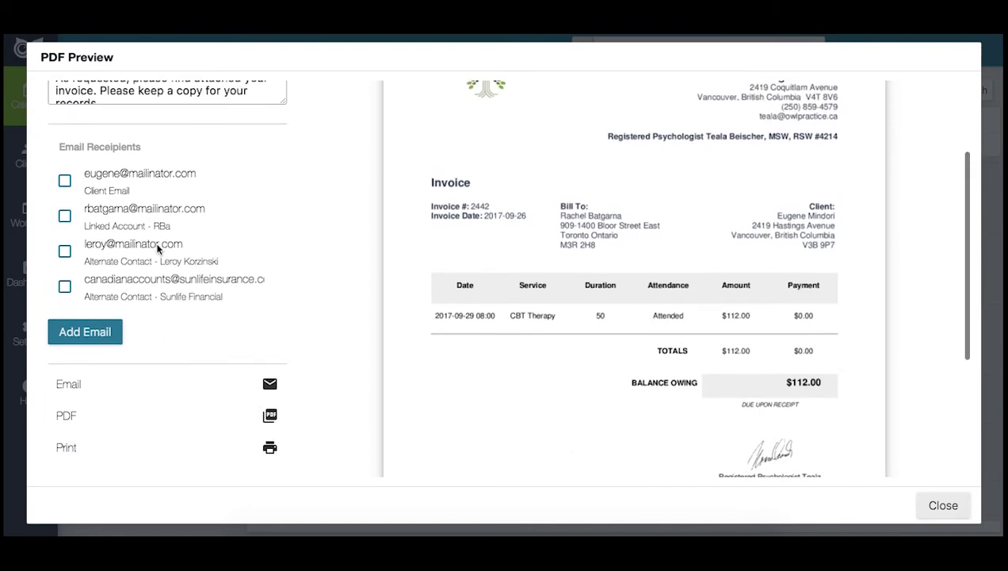
left_click(65, 182)
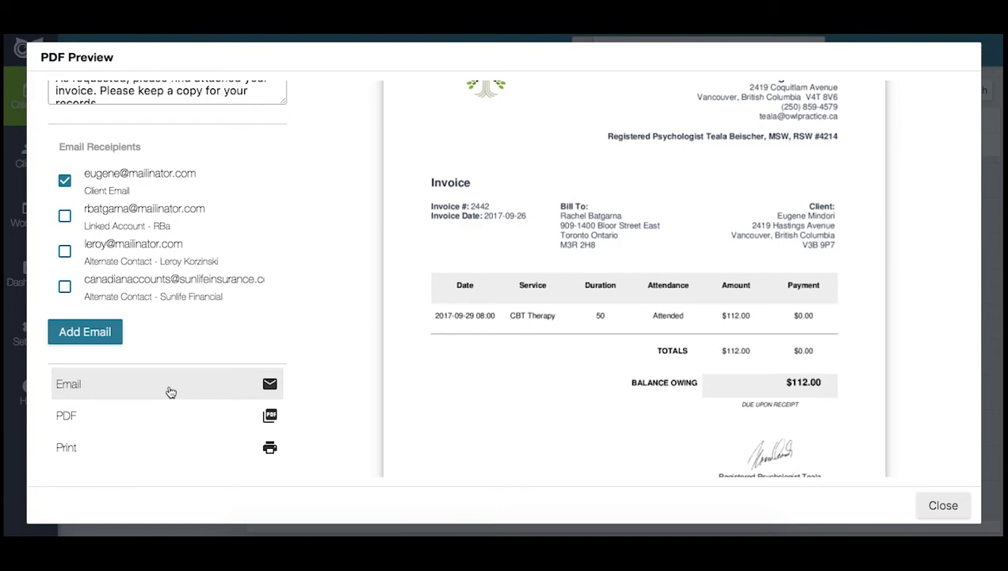
left_click(948, 504)
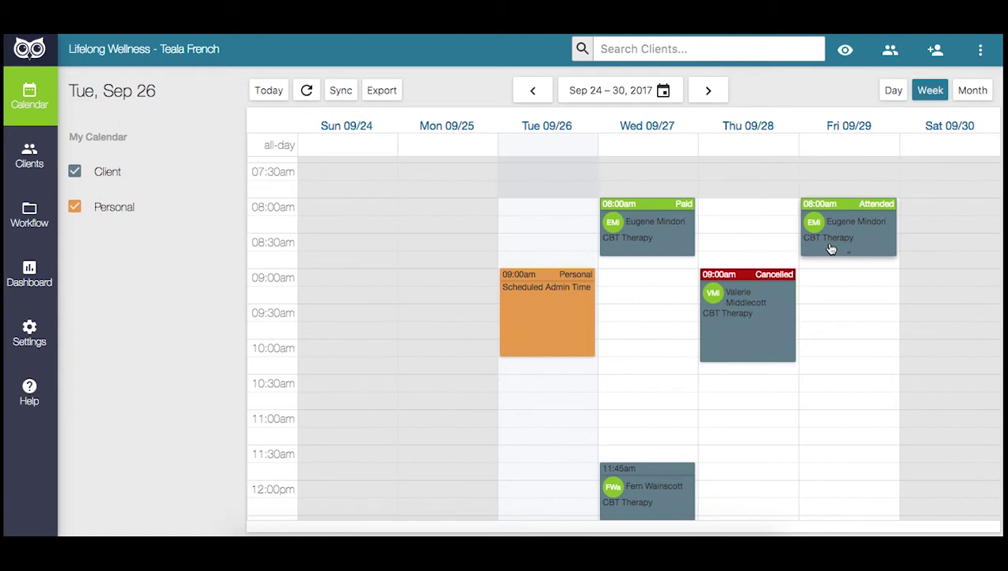
Record a $112 eTransfer payment for the Sep 29 session.
left_click(831, 249)
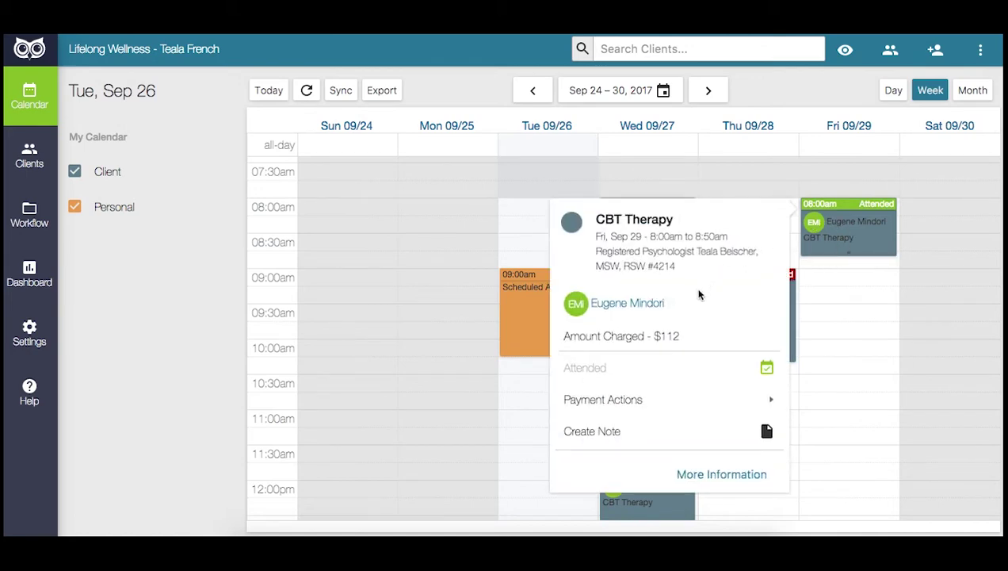
mouse_move(666, 413)
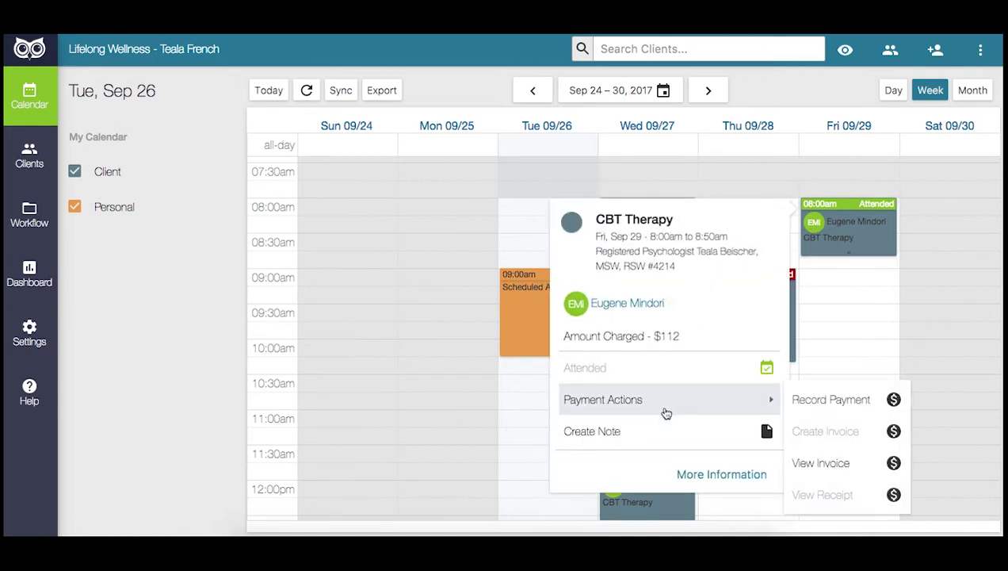
left_click(826, 401)
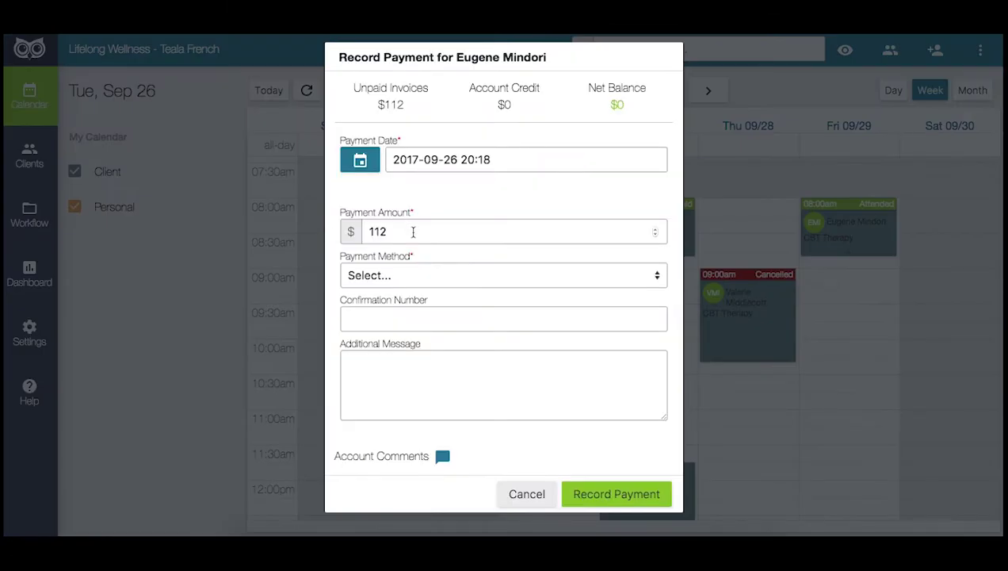
left_click(394, 275)
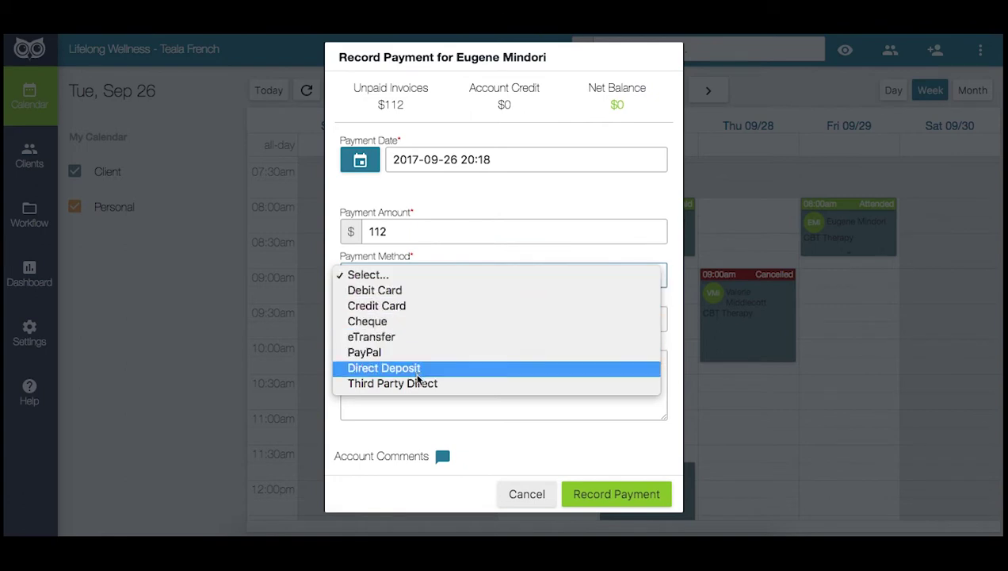
left_click(422, 342)
left_click(375, 316)
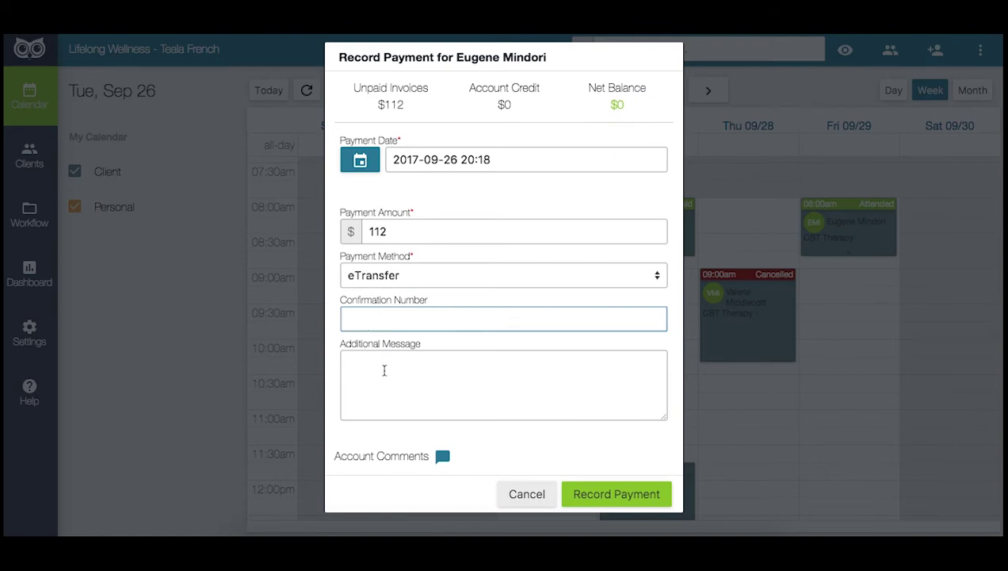
left_click(632, 500)
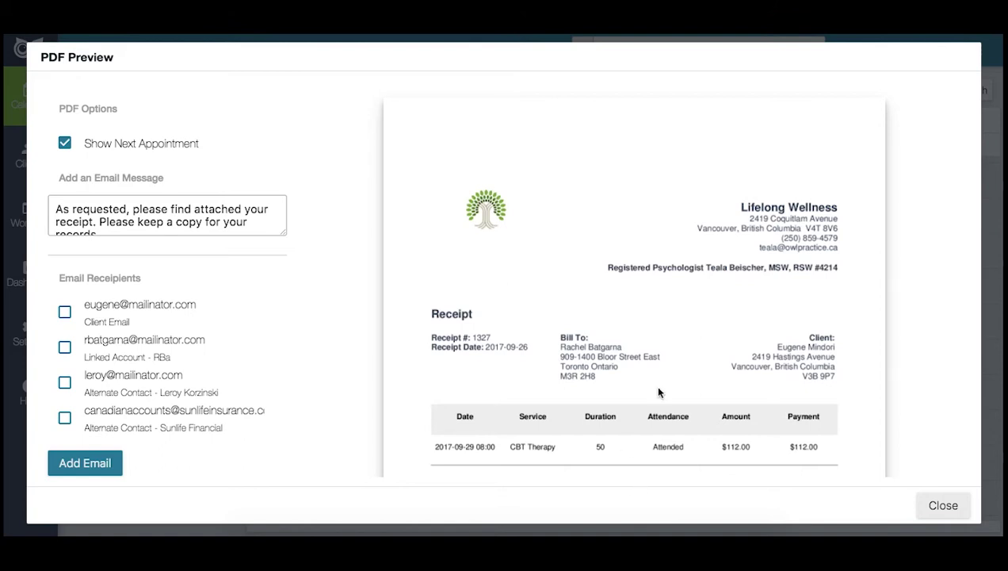
Close the receipt PDF preview to get back to the Sep 24–30 week calendar.
scroll(658, 392, "down", 5)
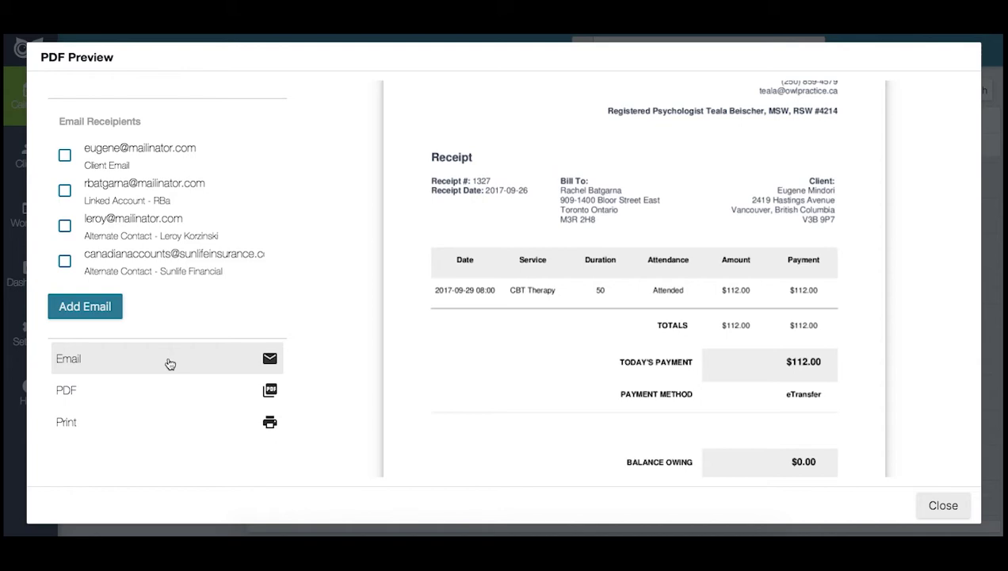
left_click(929, 506)
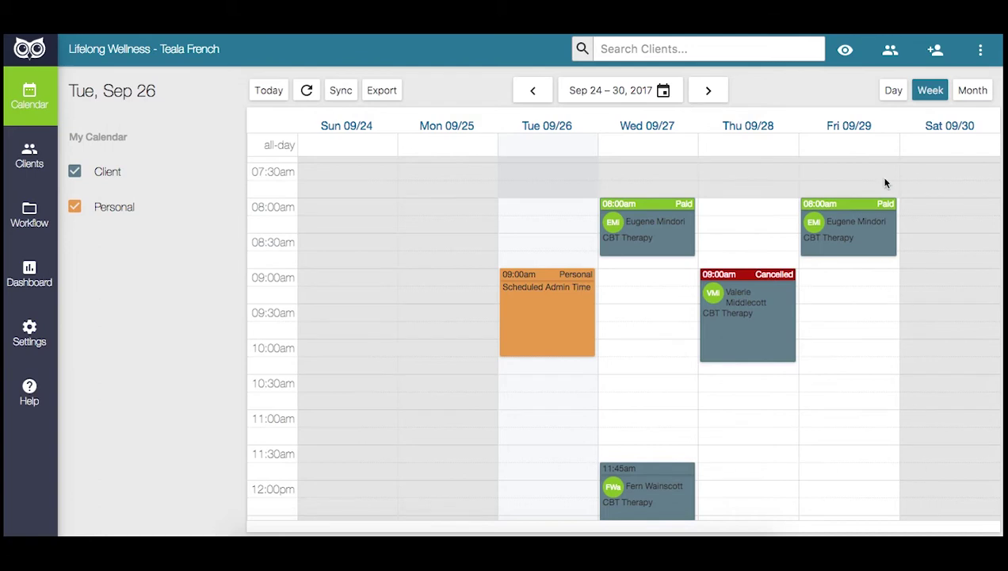
From the Friday appointment, open the client's Finances and review Invoices and Non-Session Charges.
left_click(847, 235)
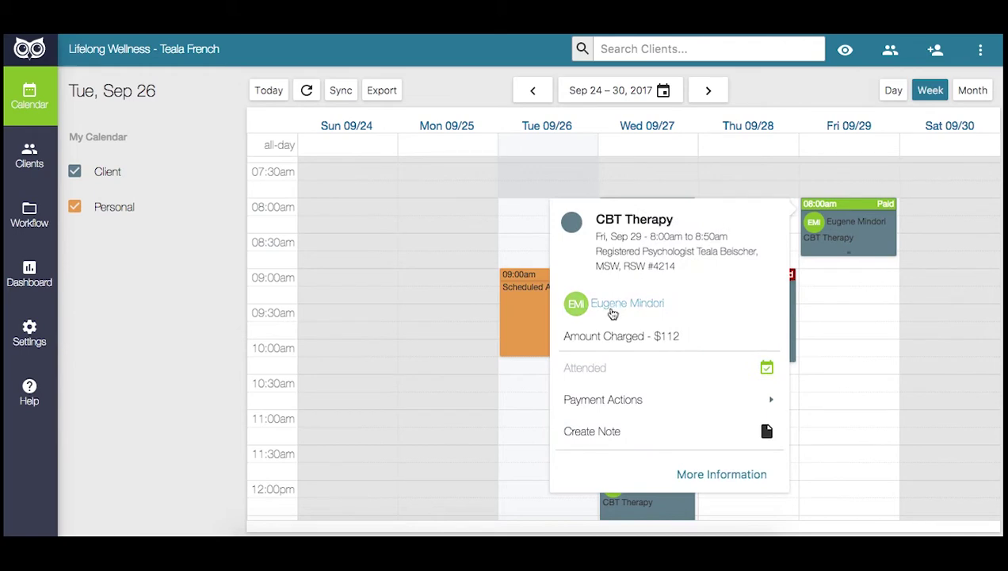
left_click(612, 306)
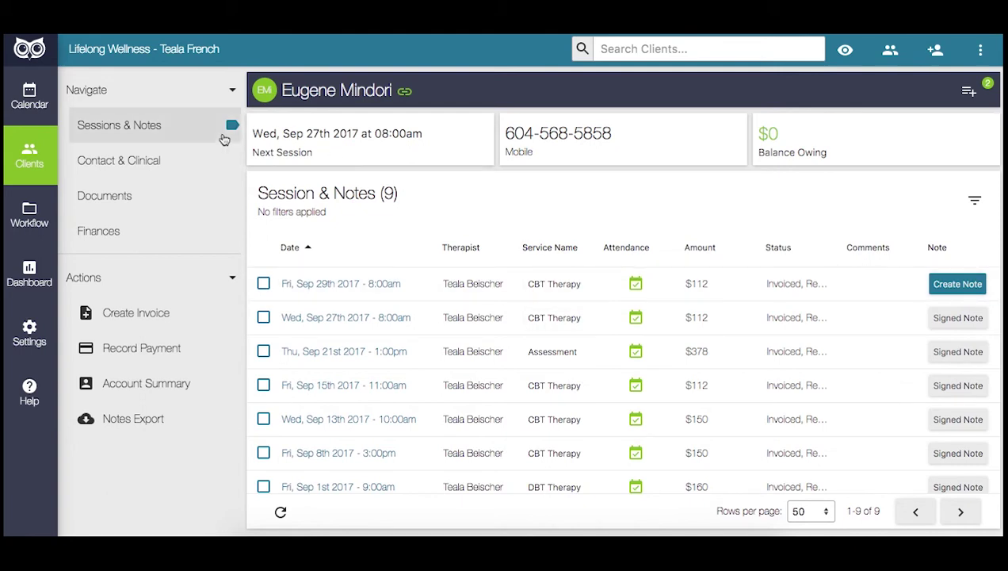
left_click(203, 239)
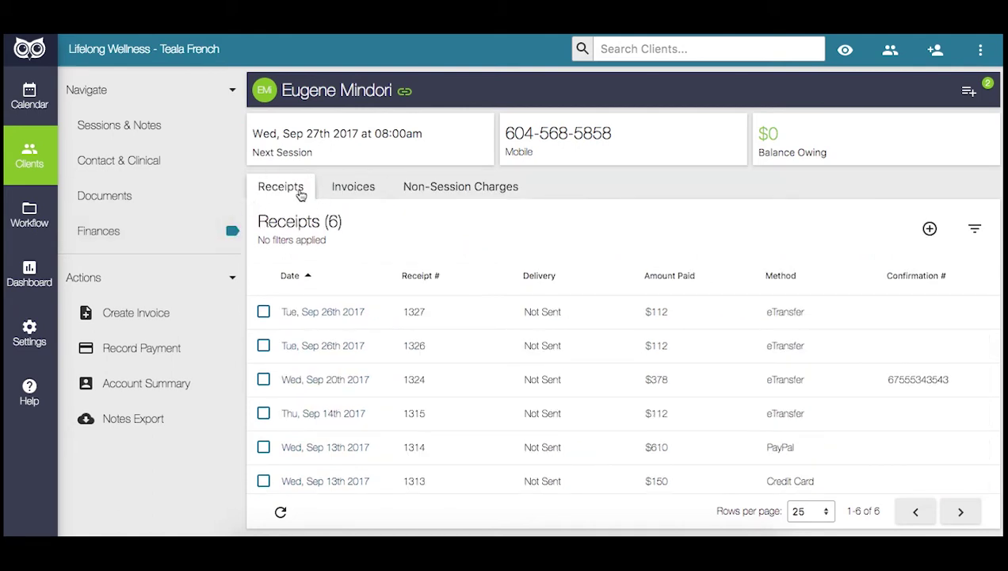
left_click(370, 188)
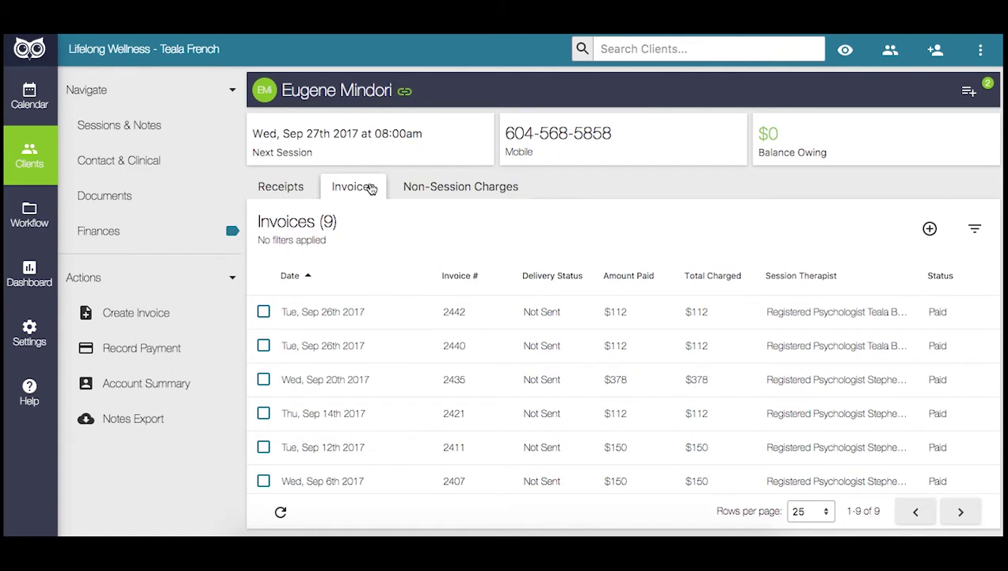
left_click(464, 184)
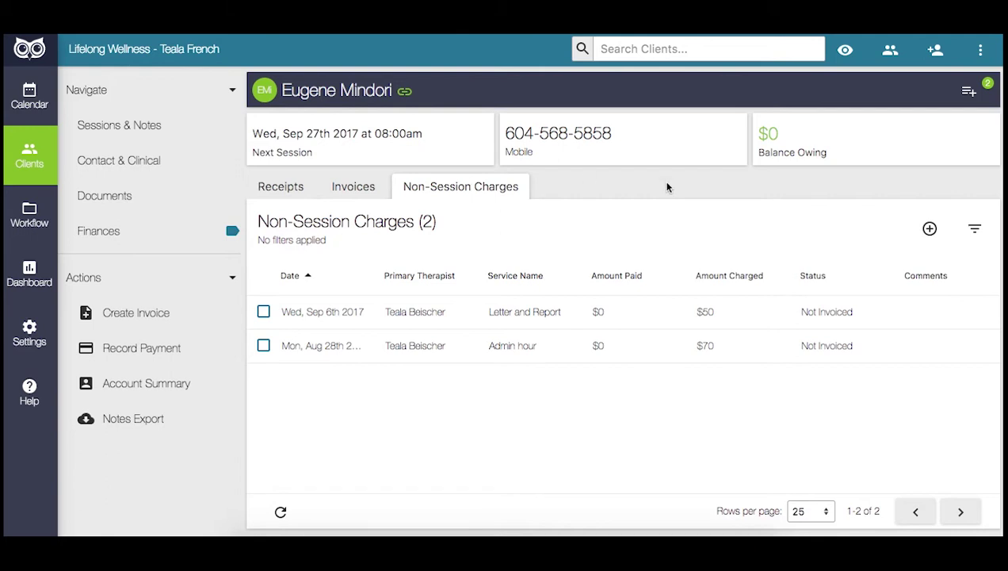
left_click(930, 229)
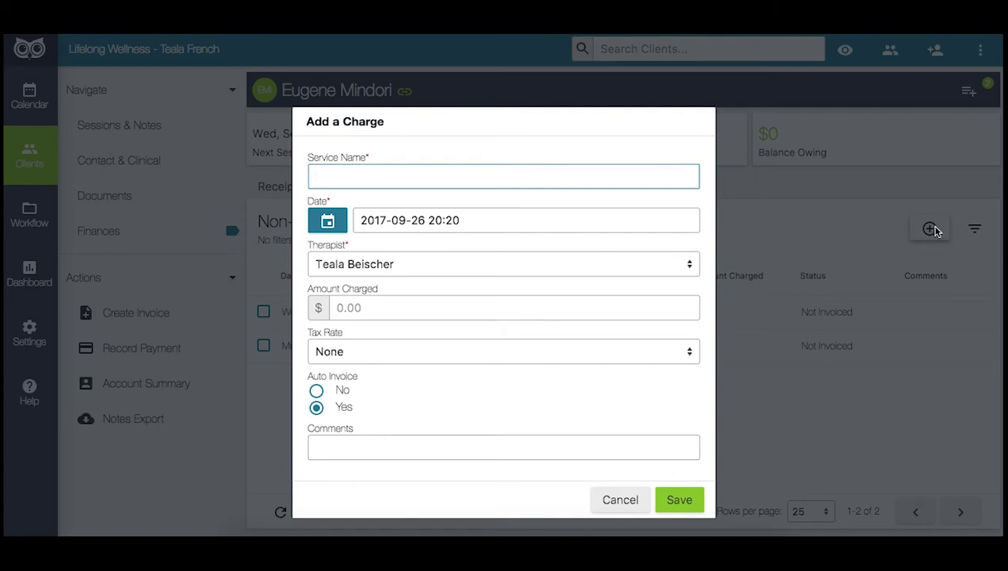
Save a non-session charge named 'Report' for $80 with tax rate None.
type("Report")
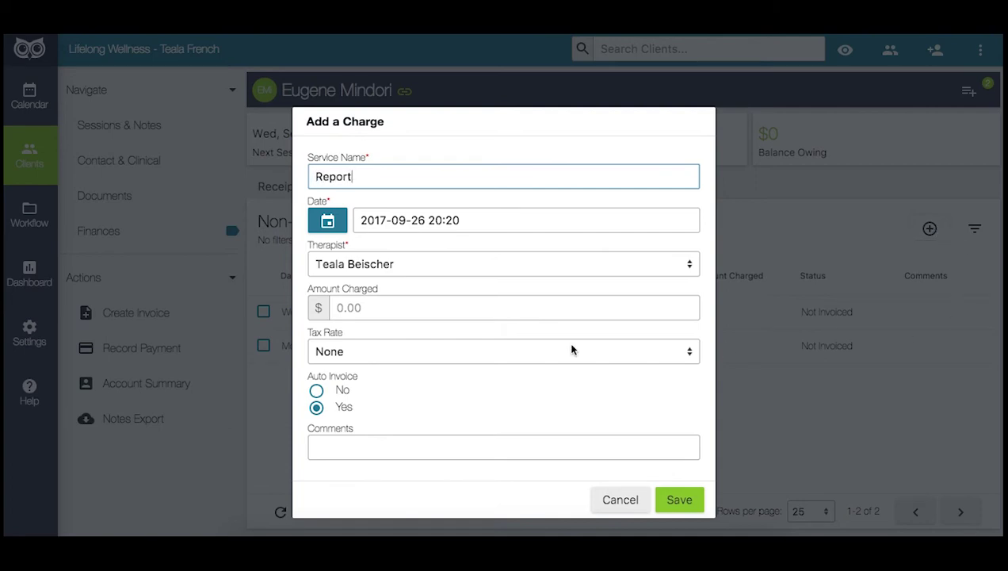
left_click(539, 314)
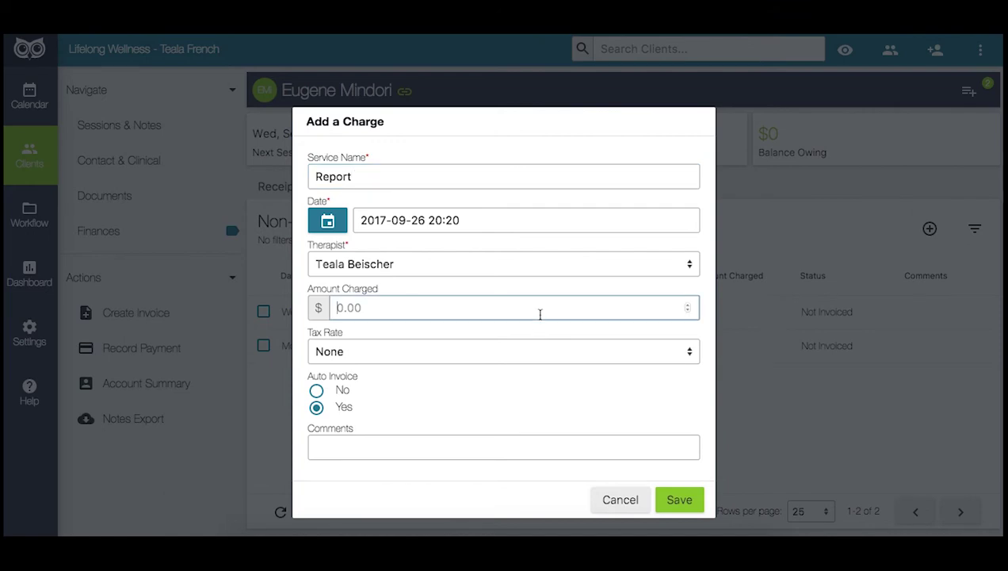
type("80")
left_click(374, 352)
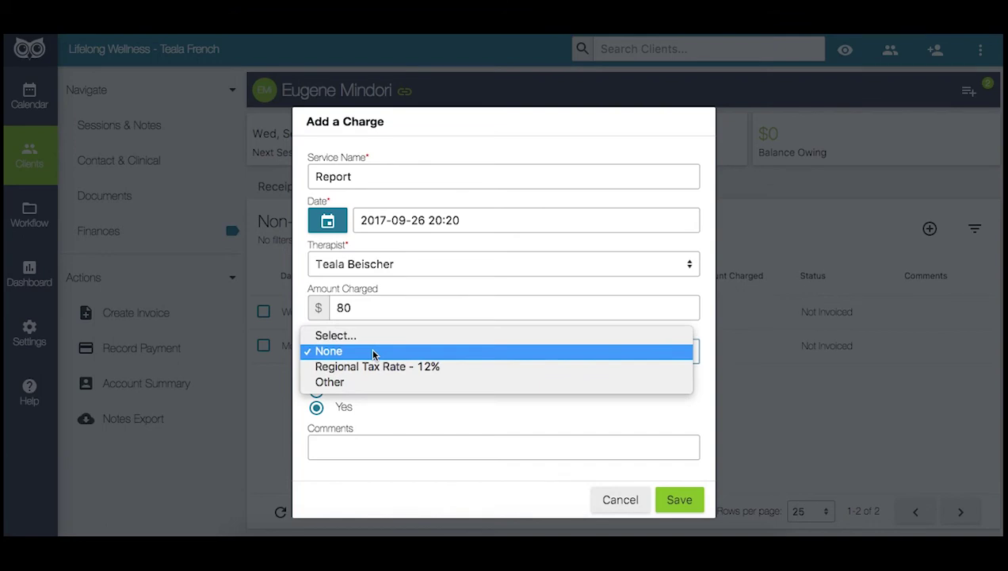
left_click(374, 353)
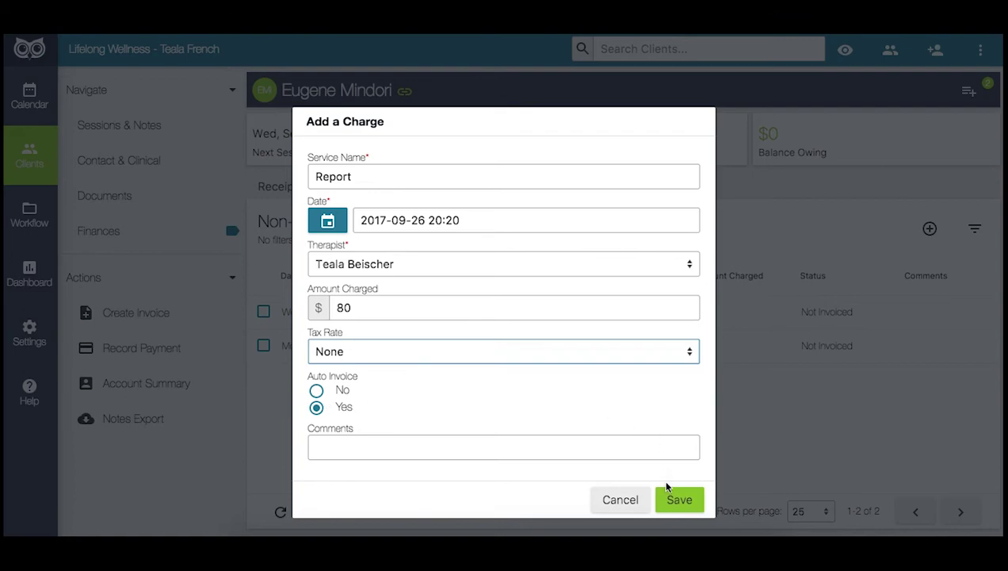
left_click(680, 503)
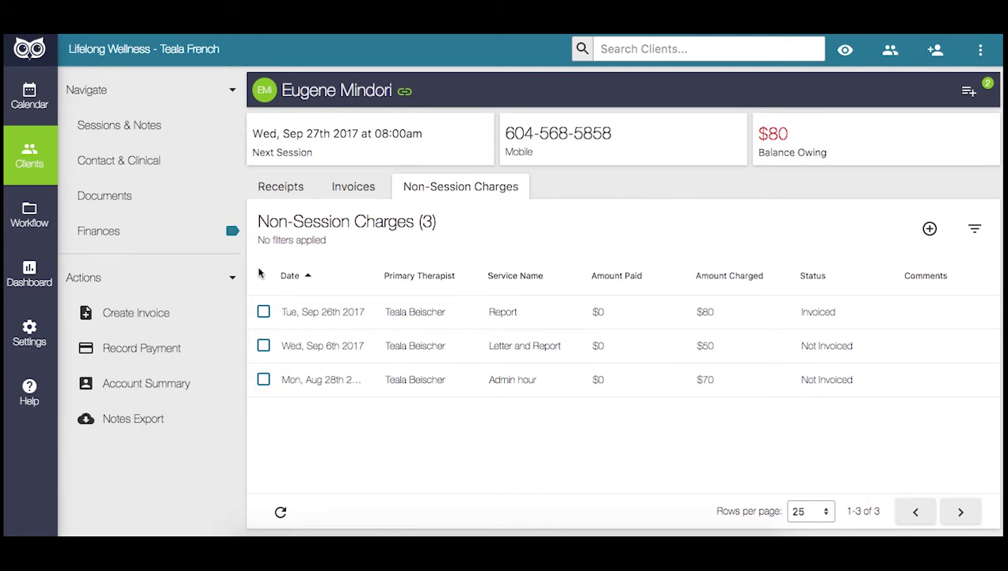
left_click(150, 383)
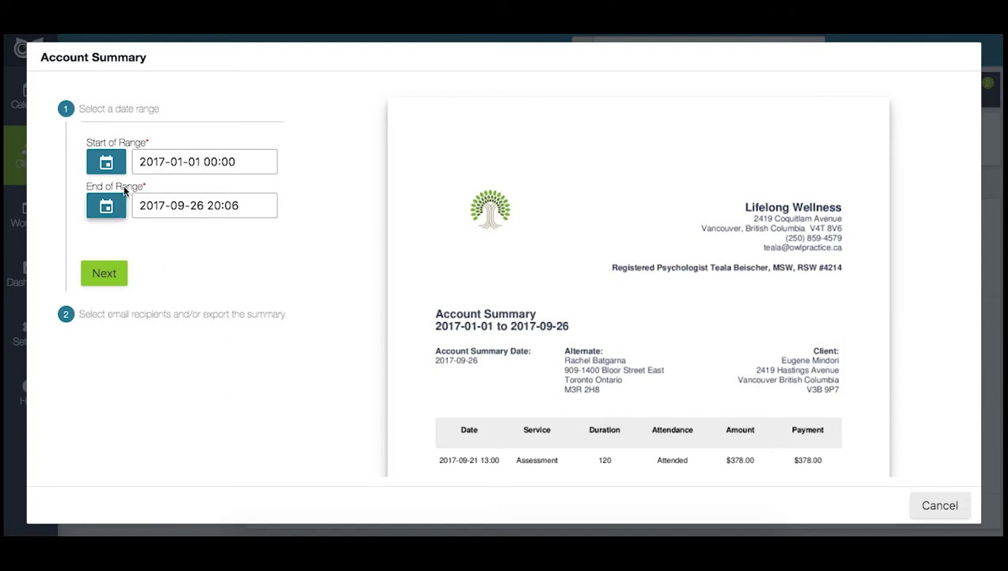
left_click(104, 273)
scroll(471, 288, "down", 2)
scroll(471, 289, "down", 4)
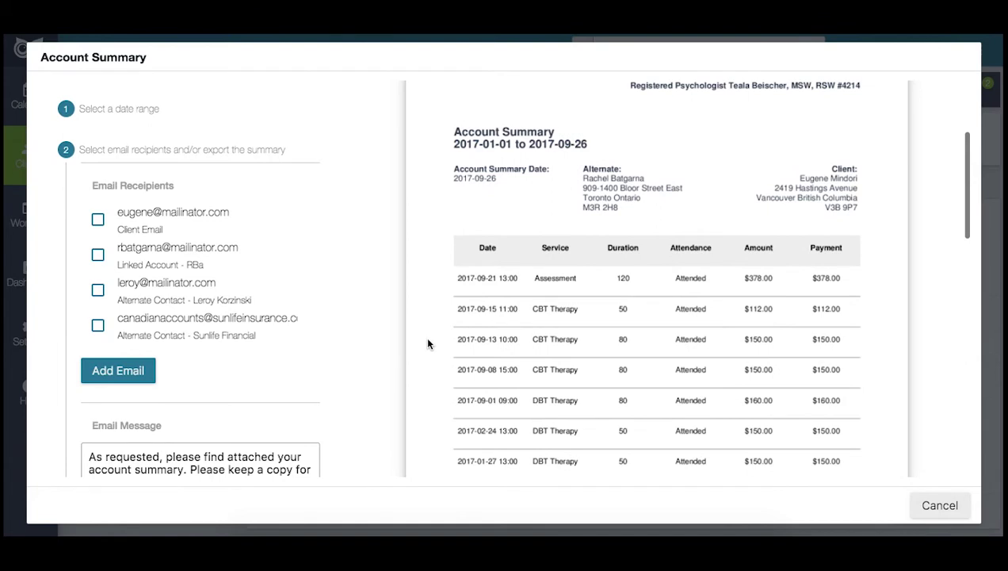
scroll(427, 343, "down", 3)
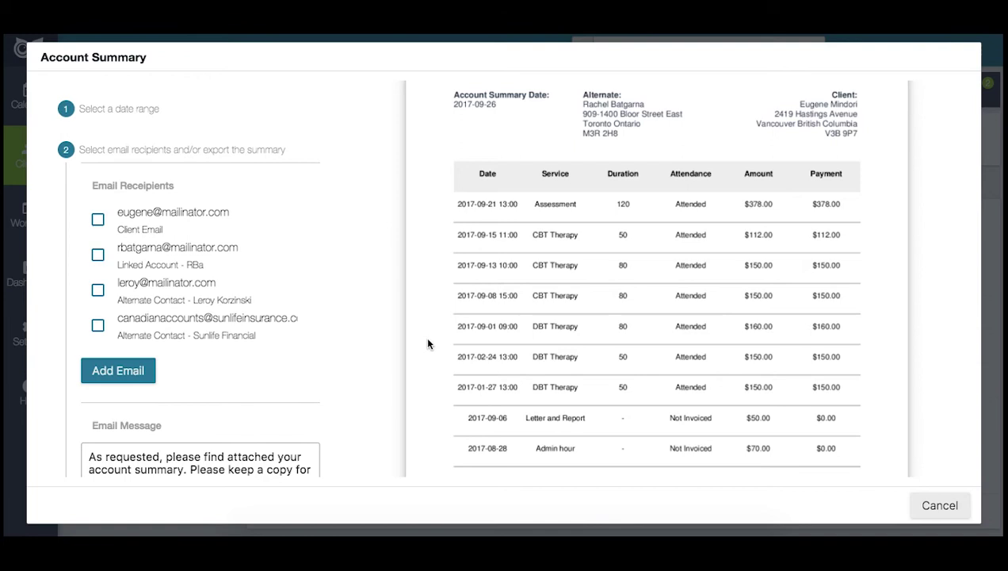
scroll(427, 343, "down", 12)
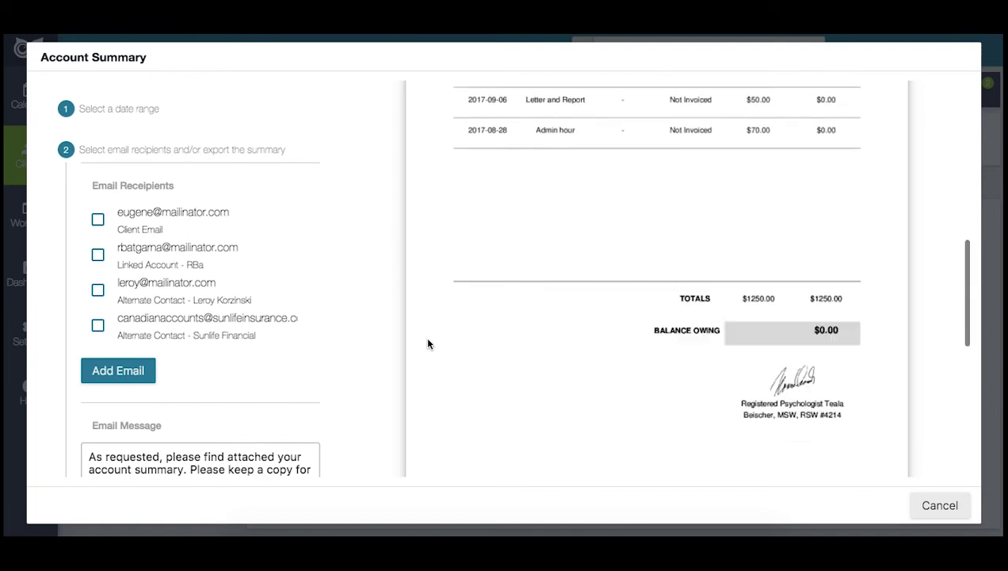
scroll(822, 259, "up", 6)
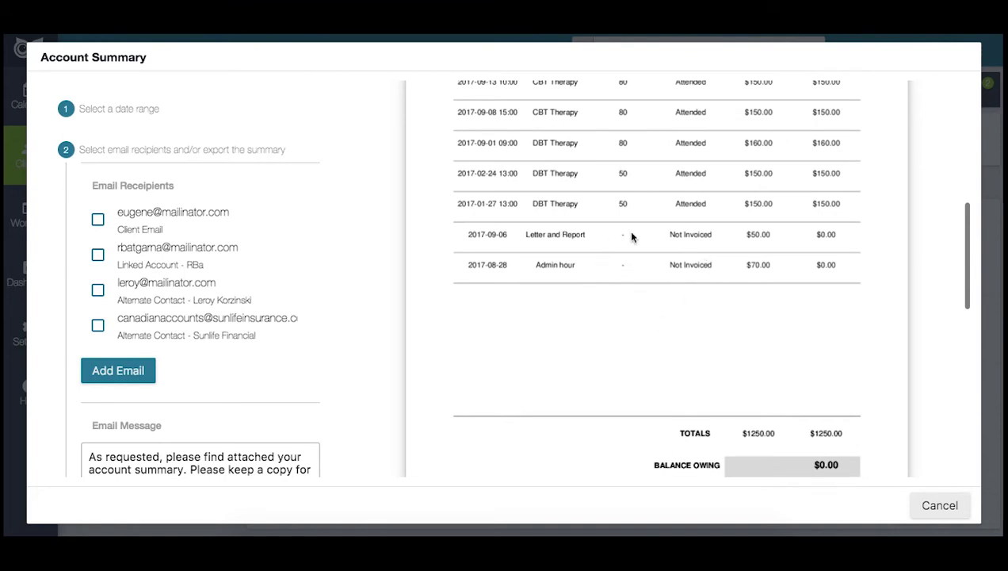
scroll(304, 331, "down", 2)
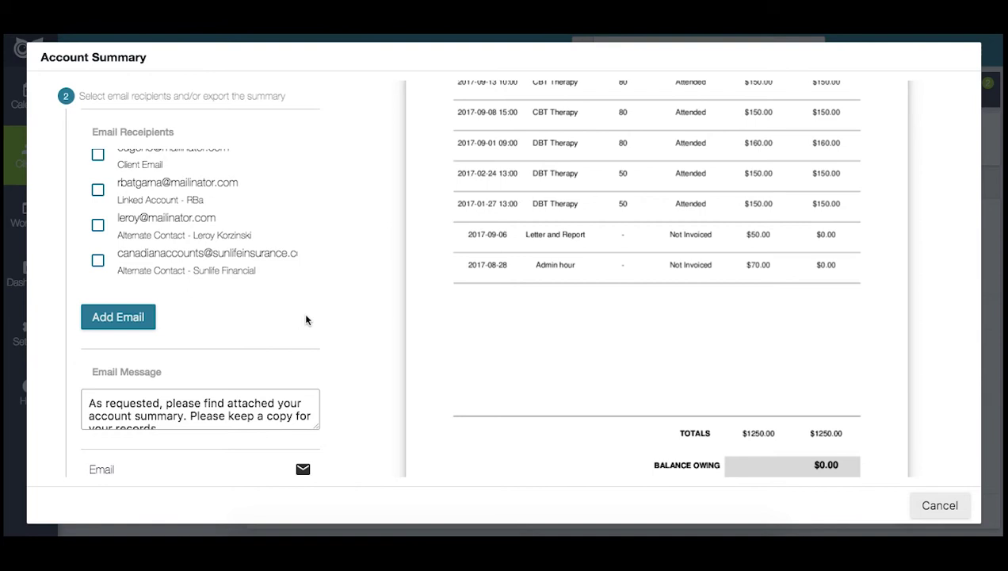
scroll(306, 320, "down", 4)
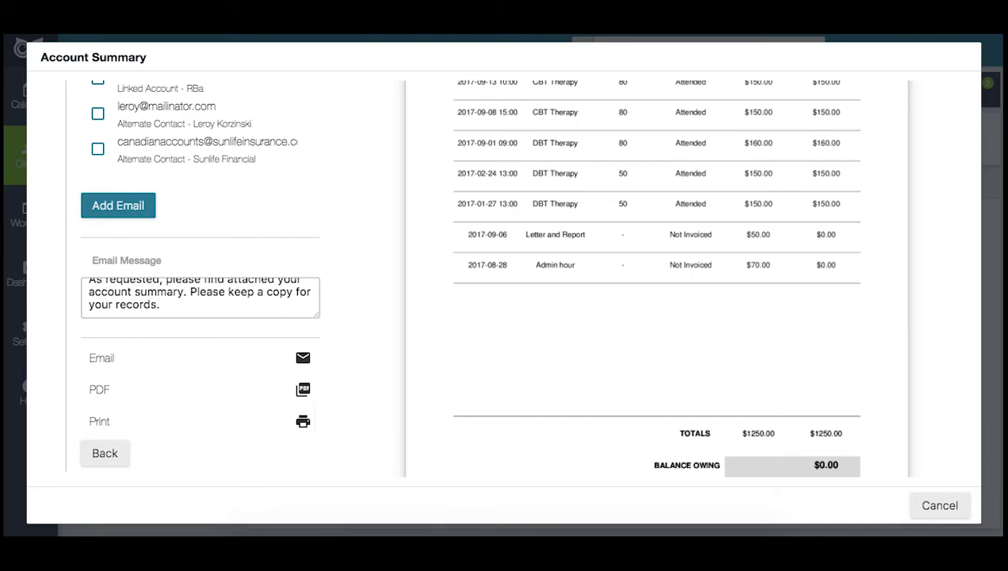
left_click(943, 513)
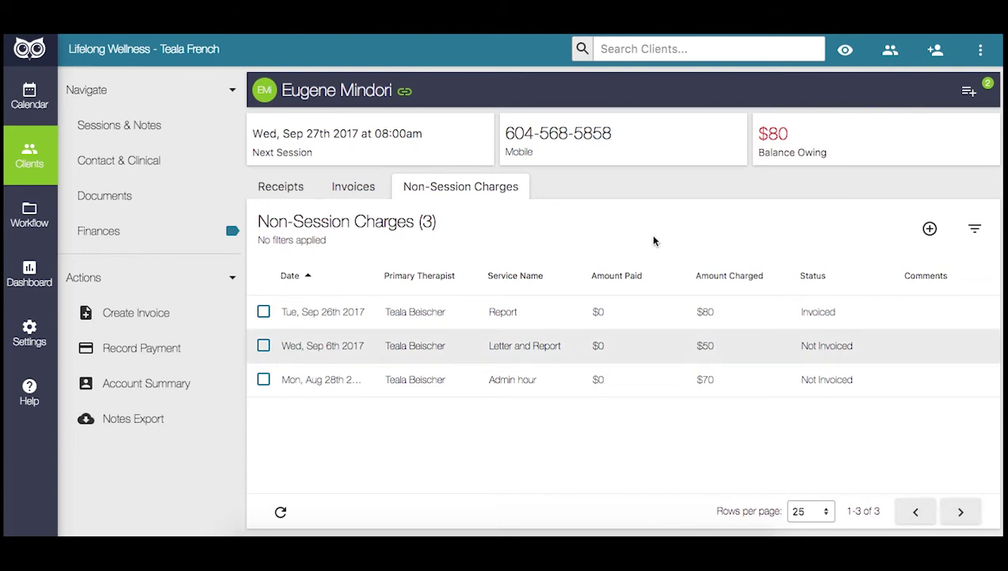
left_click(145, 134)
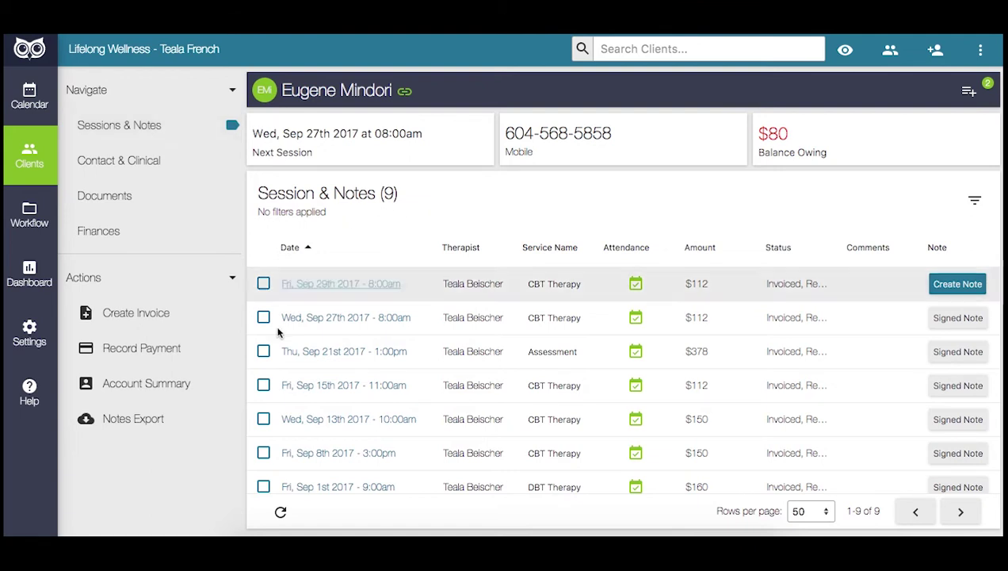
Check the Sep 29th session's details, then create a note for that session.
scroll(609, 383, "down", 2)
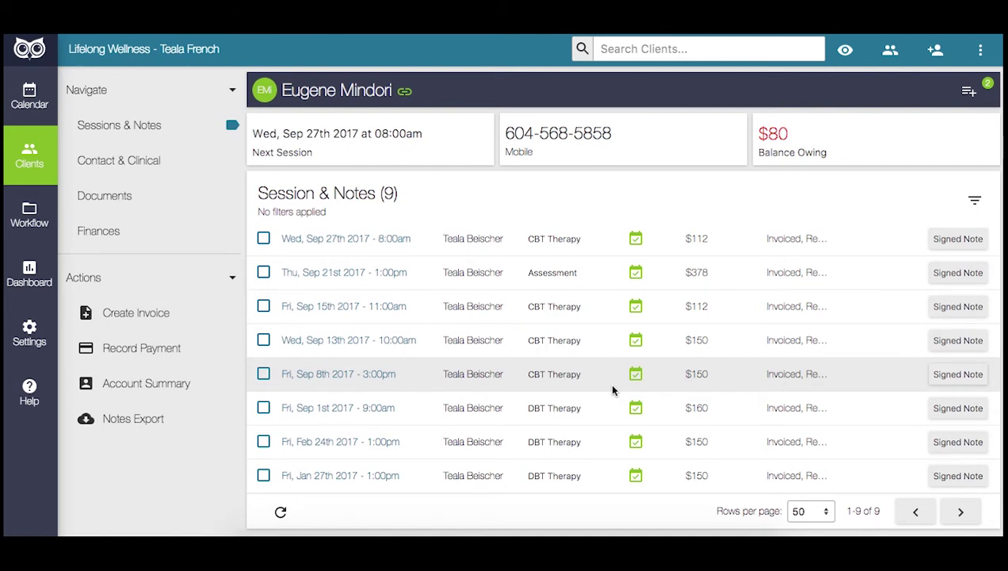
scroll(611, 387, "up", 1)
scroll(611, 386, "up", 2)
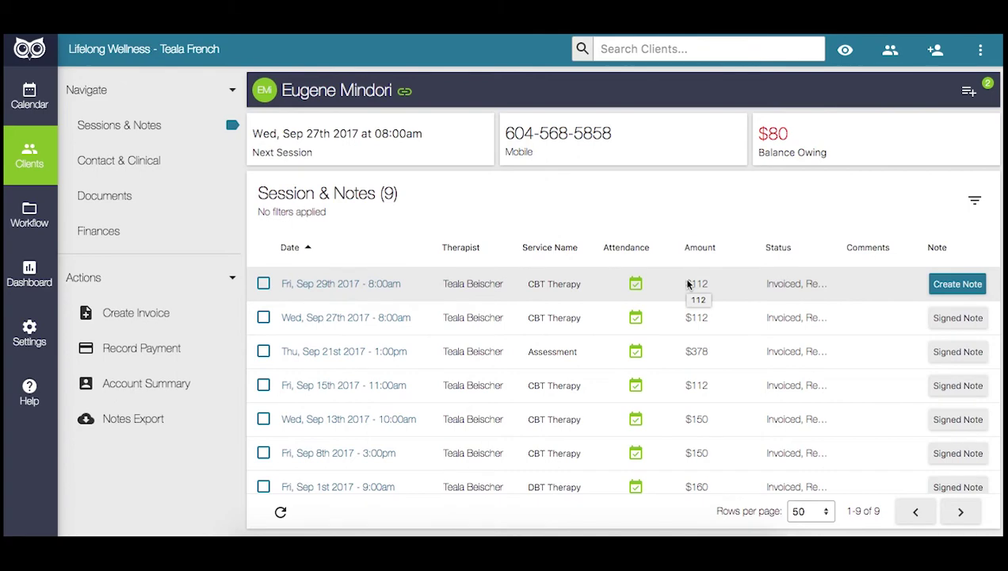
left_click(551, 296)
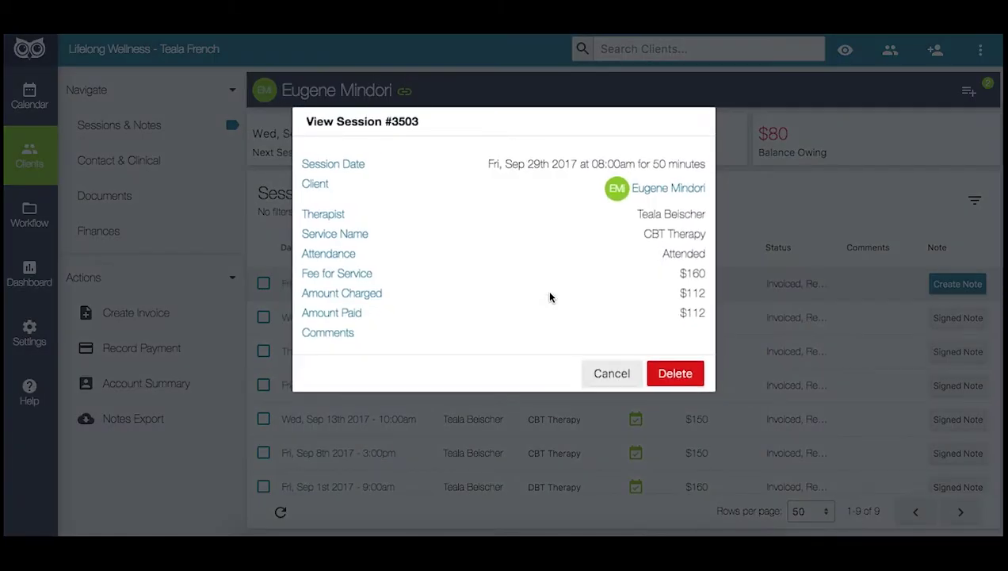
left_click(612, 379)
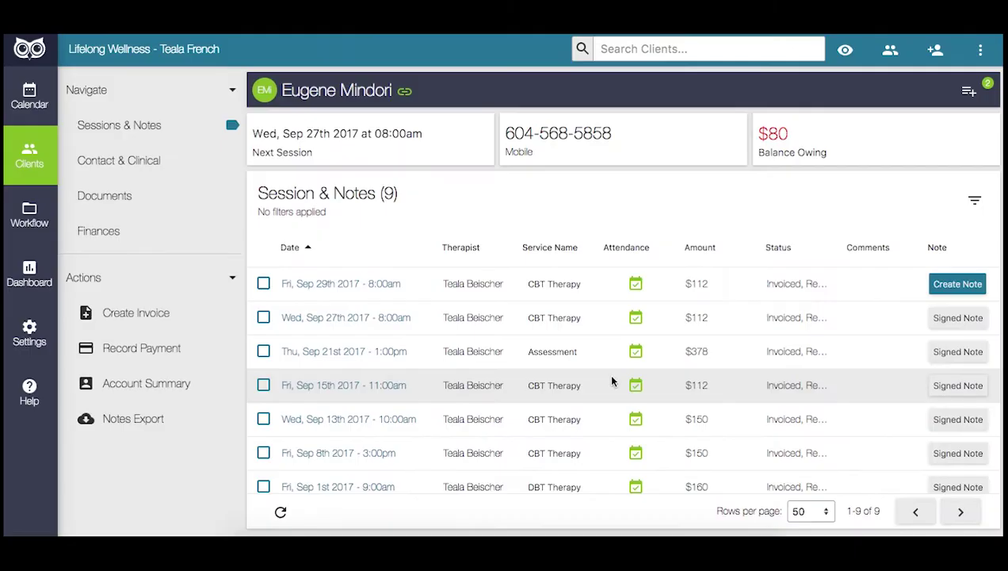
left_click(949, 293)
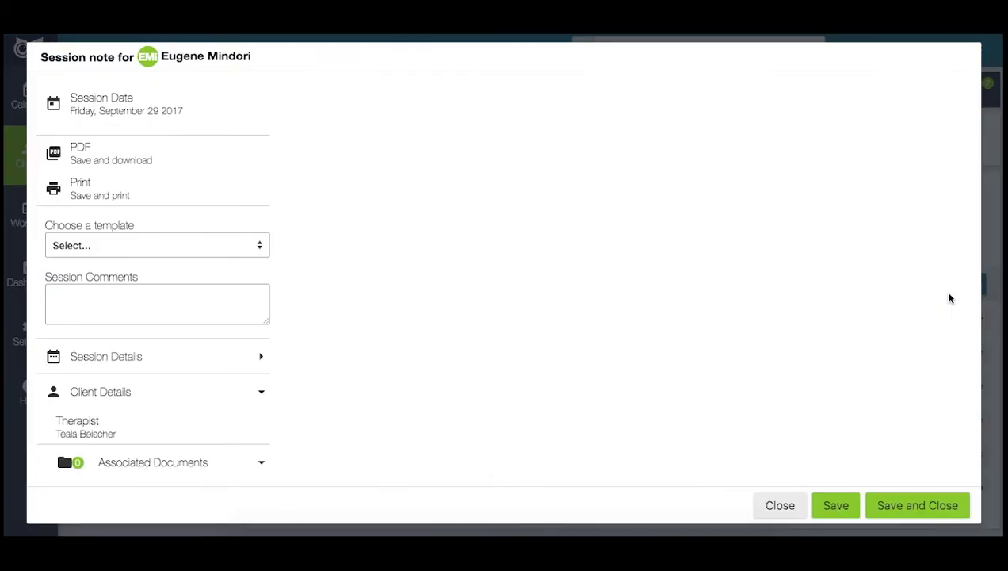
left_click(717, 267)
Write 'This is a session note!', then apply the Assessment template and save the note.
type("This is a se")
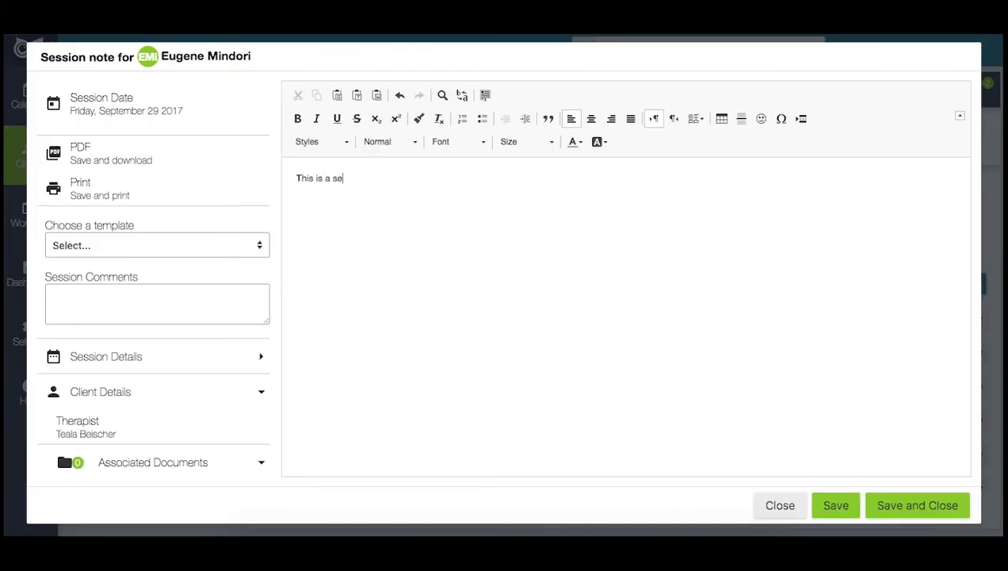
type("ssion note!")
left_click(832, 508)
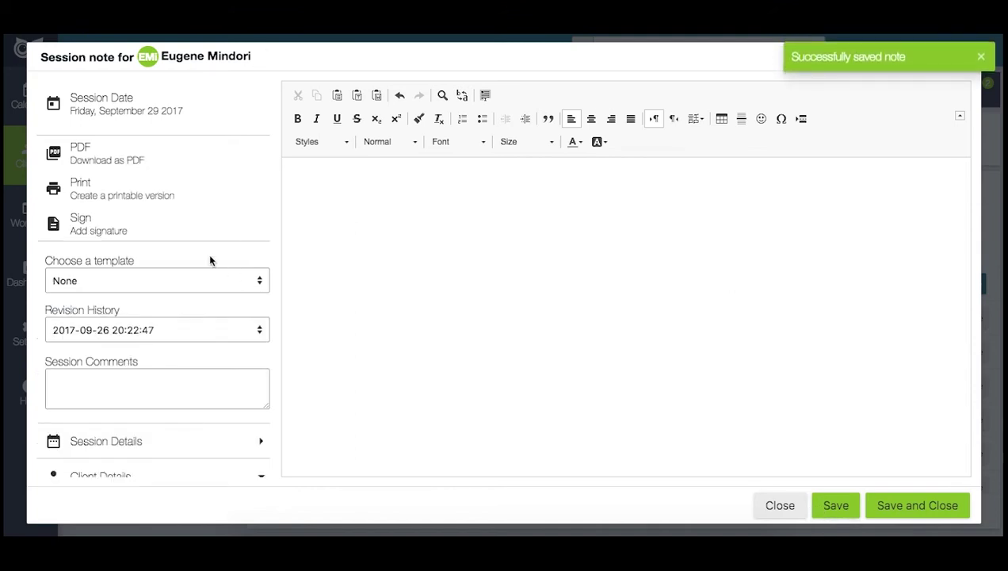
left_click(187, 276)
left_click(156, 321)
left_click(633, 214)
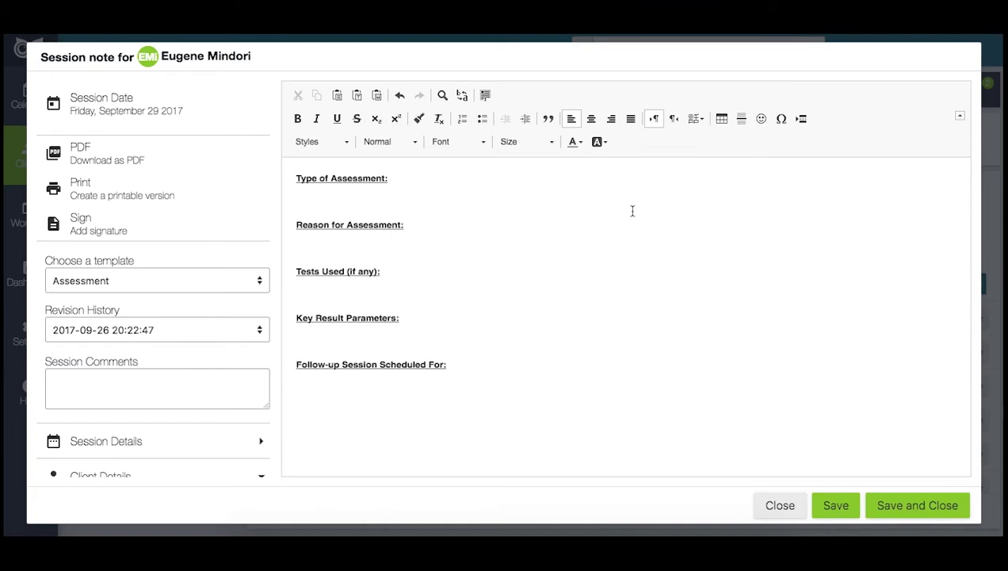
scroll(159, 328, "down", 3)
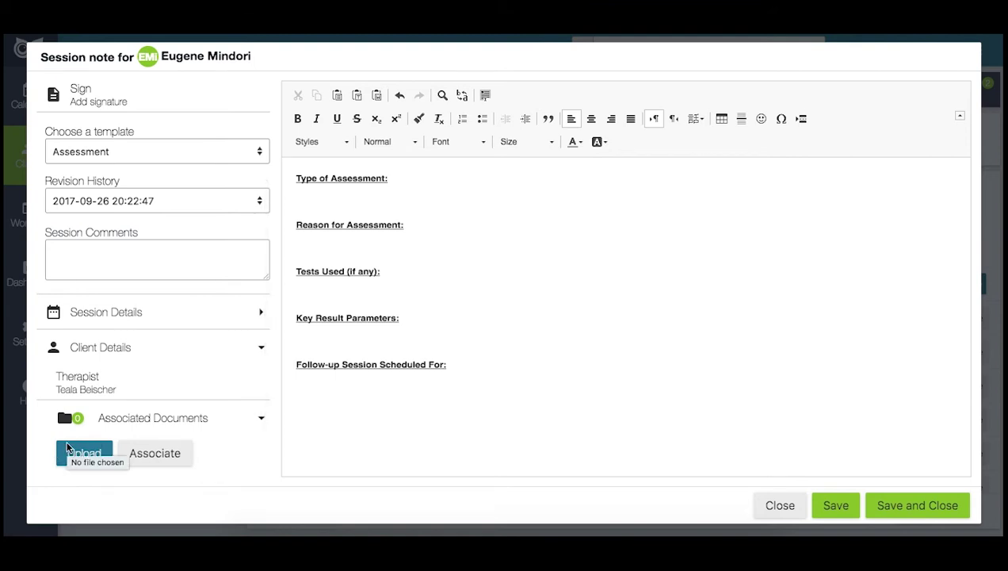
scroll(67, 449, "up", 3)
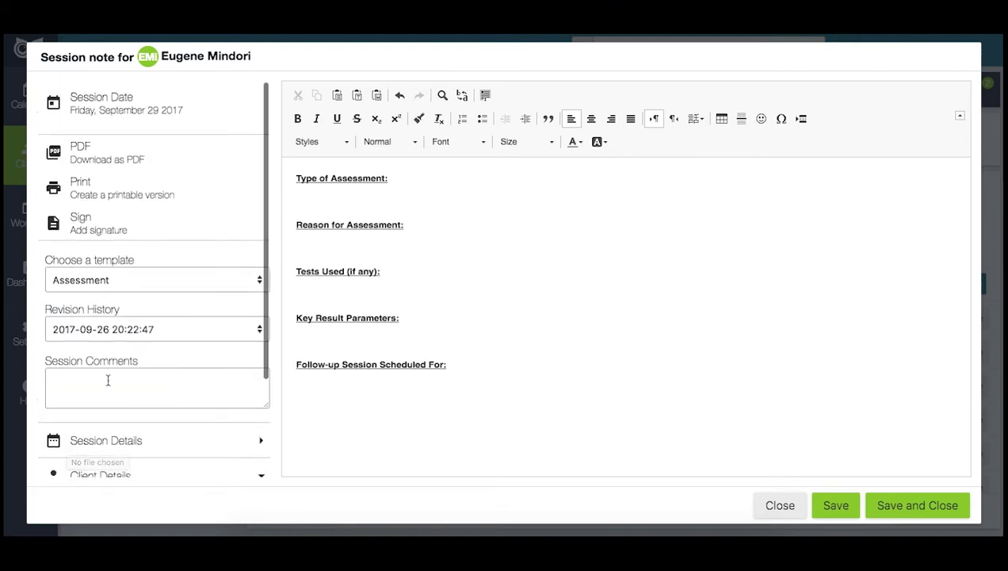
left_click(828, 506)
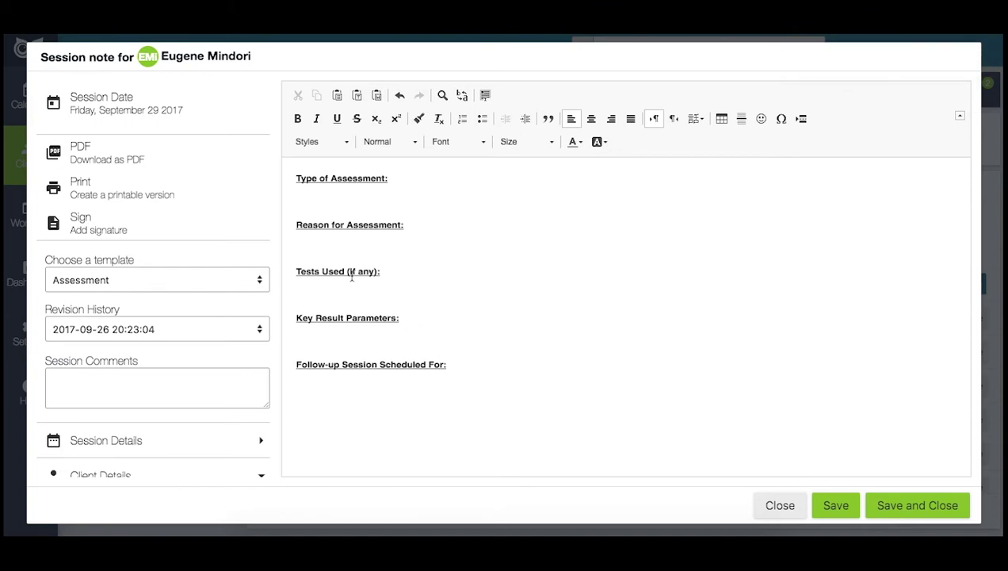
left_click(125, 218)
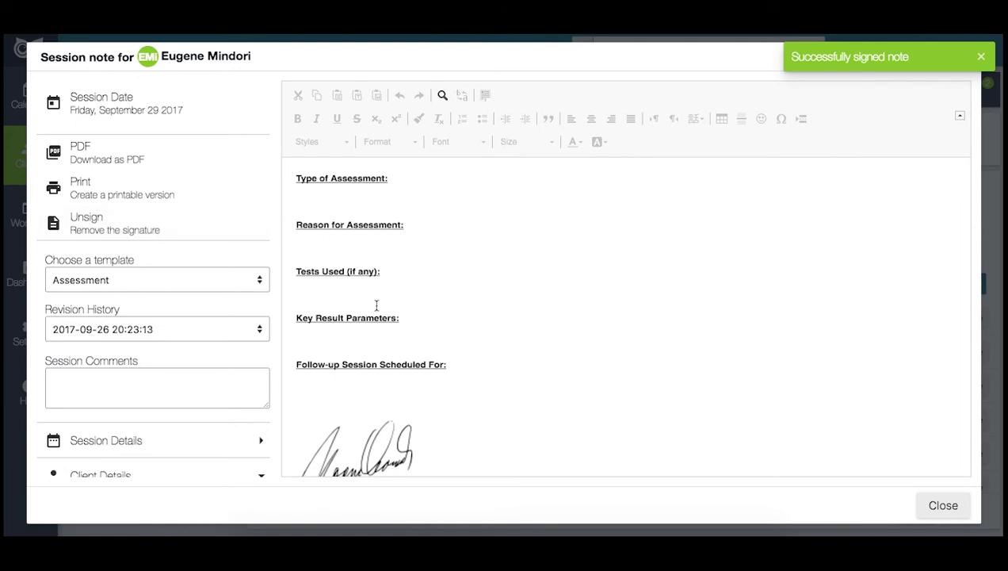
Check the signed note's revision history, keep the latest revision, and close the note.
scroll(376, 306, "down", 2)
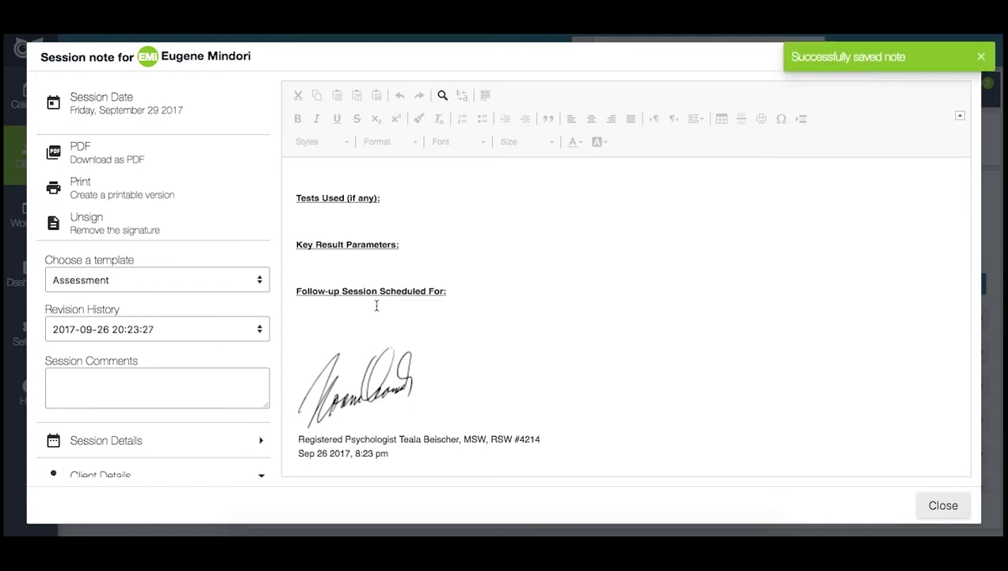
left_click(200, 338)
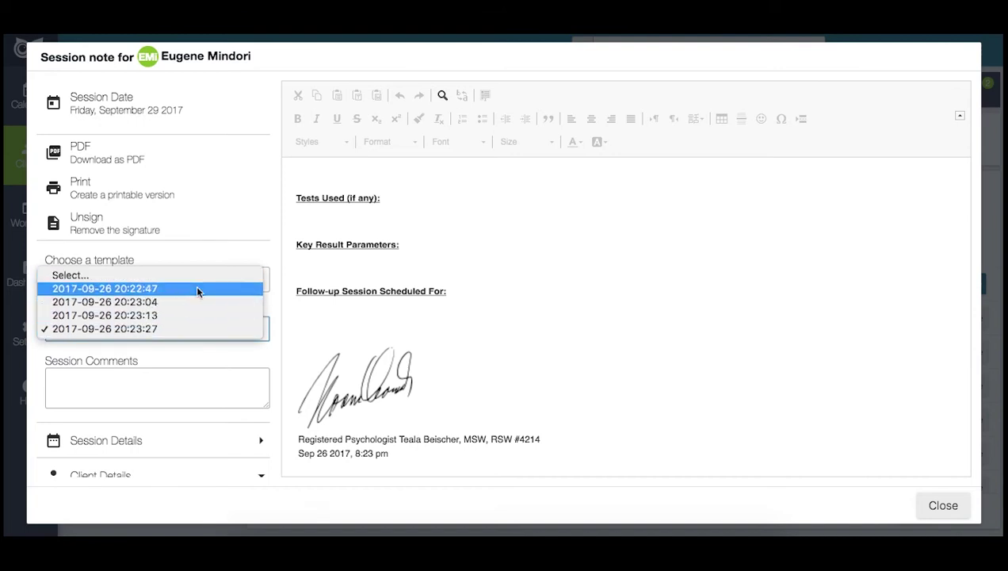
left_click(254, 244)
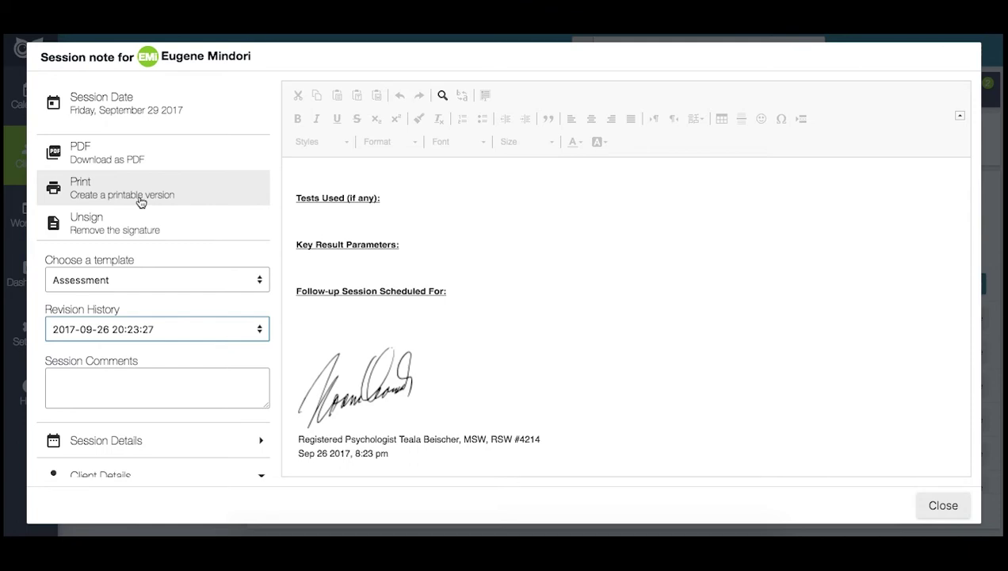
left_click(943, 507)
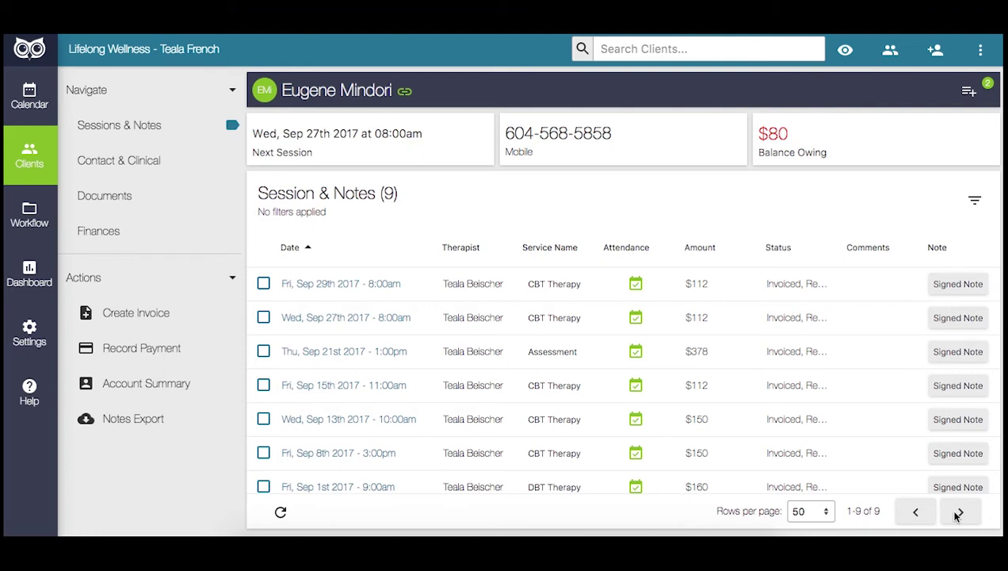
left_click(134, 420)
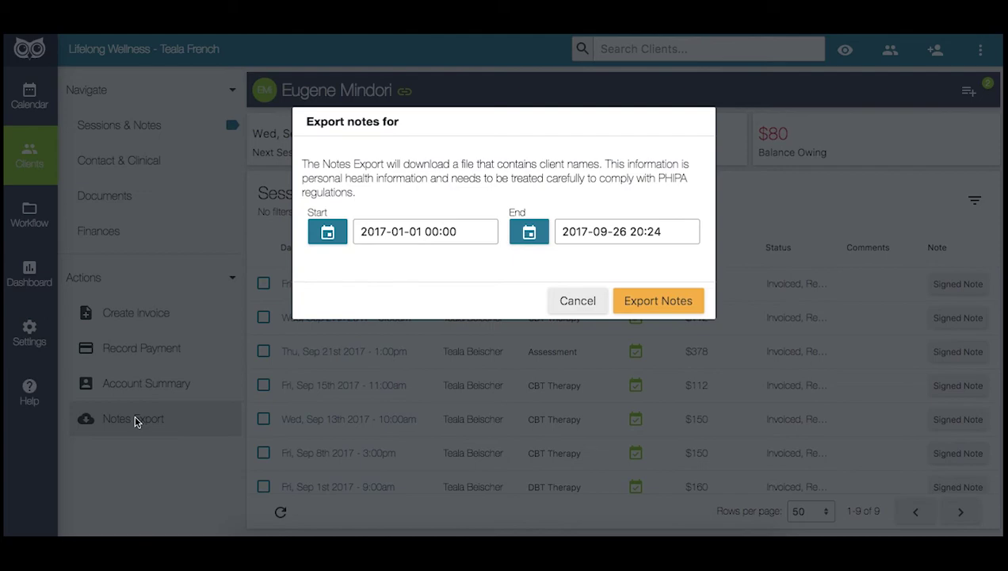
left_click(566, 308)
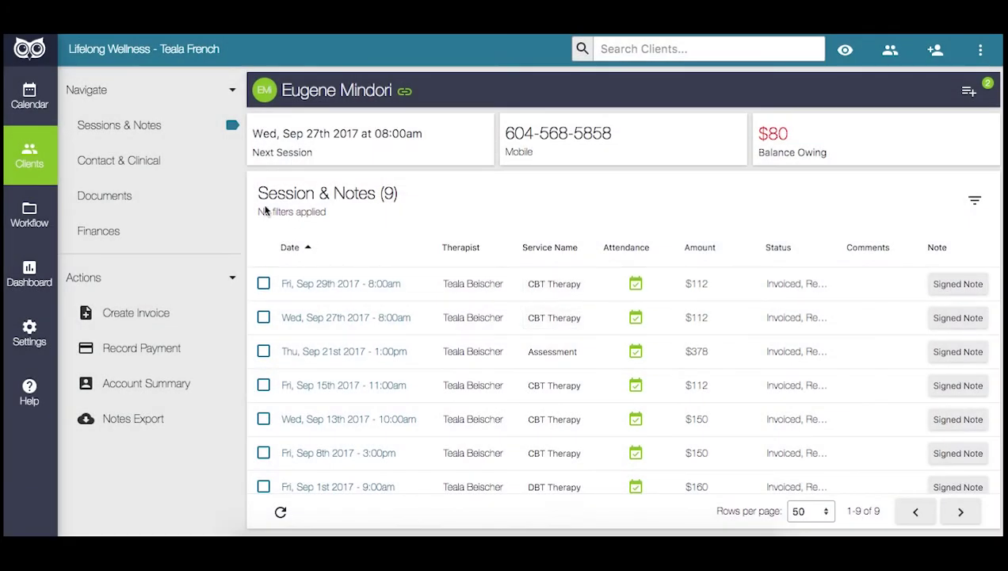
Show the client's Documents list: Intake Form, Past Session Notes (Pre-Owl) and Consent Form.
left_click(184, 187)
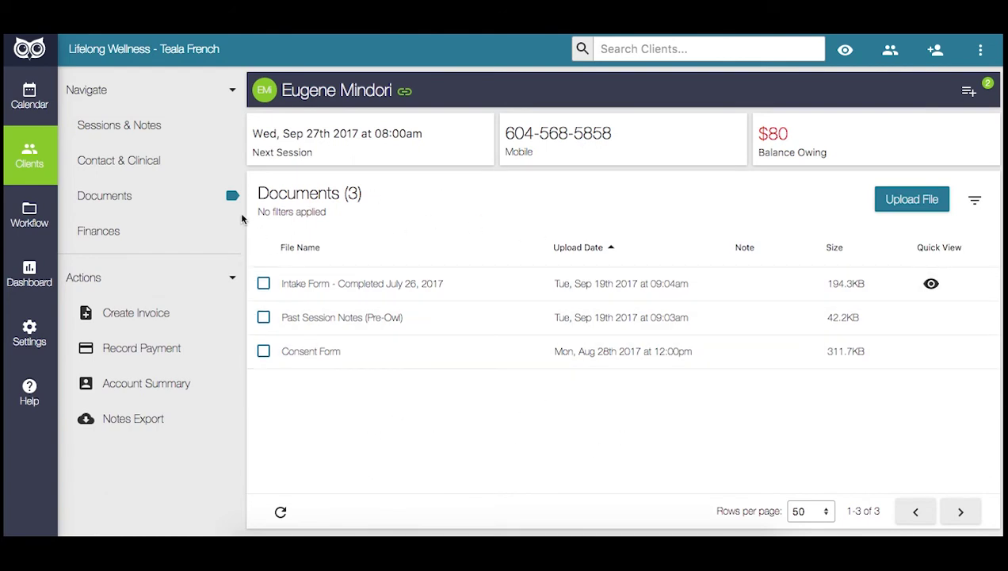
Go to the client's Contact & Clinical section and open the contact details for editing.
left_click(198, 175)
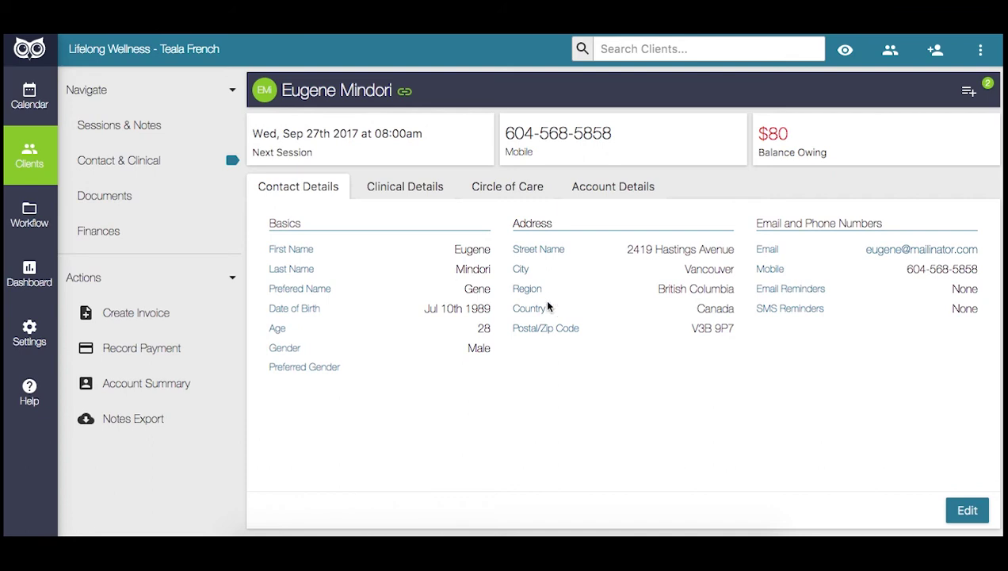
left_click(968, 510)
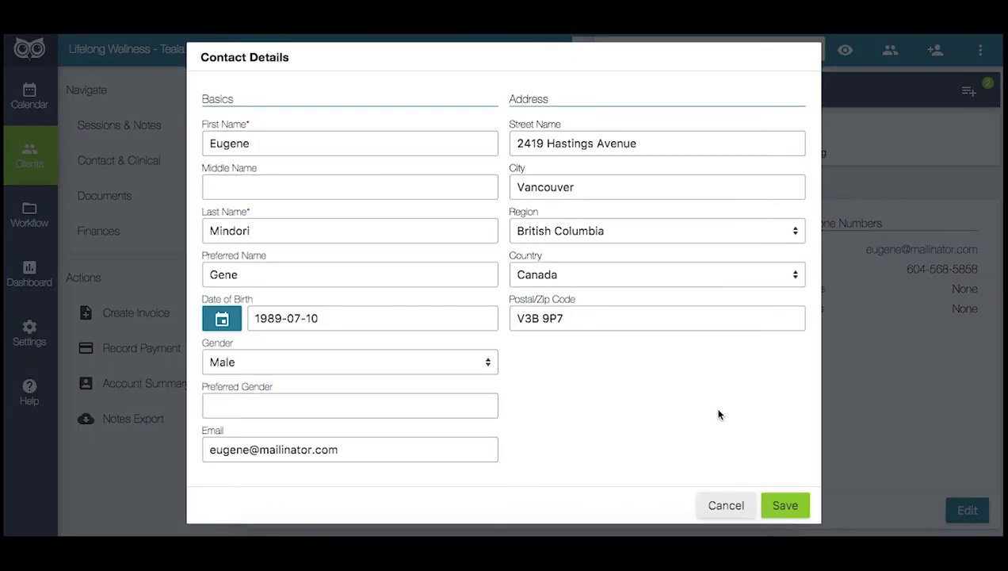
Set email reminders to 48 hours and SMS reminders to 6 hours before, then save.
scroll(719, 414, "down", 5)
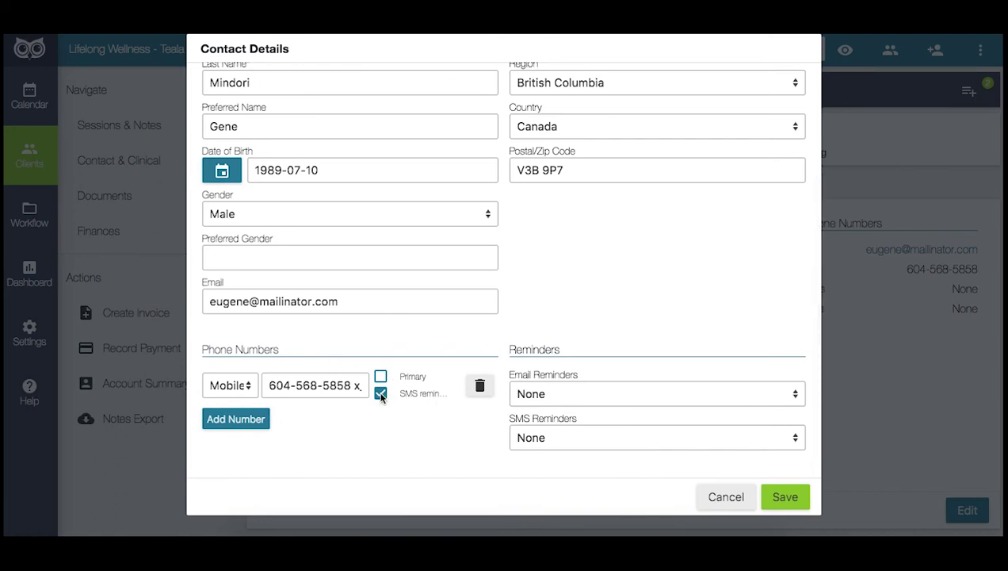
left_click(615, 393)
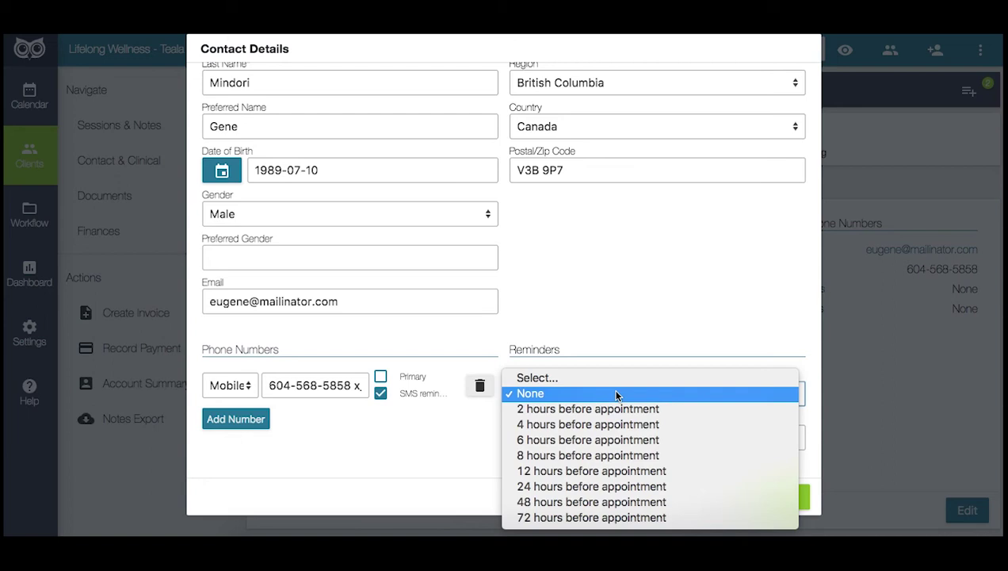
left_click(565, 501)
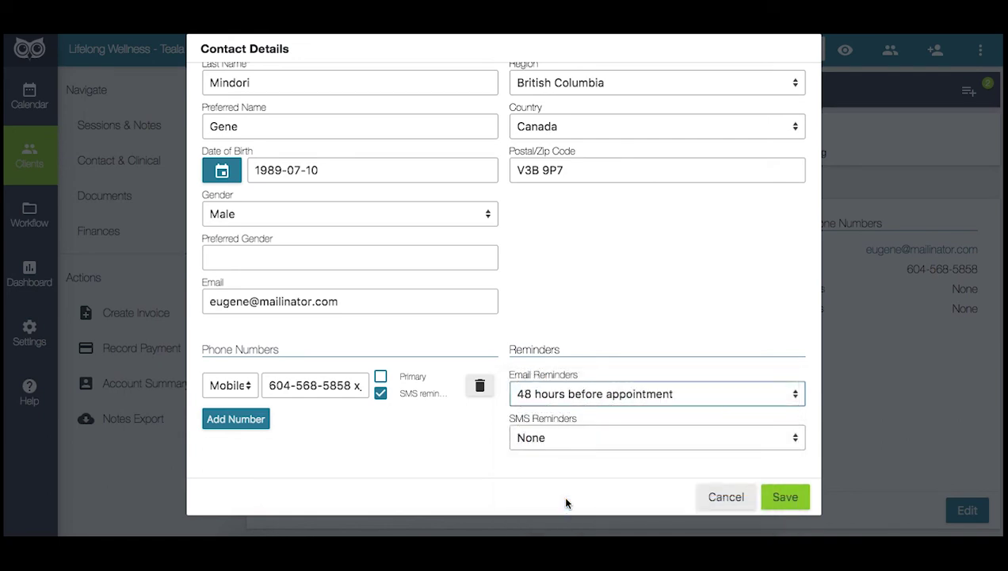
left_click(560, 440)
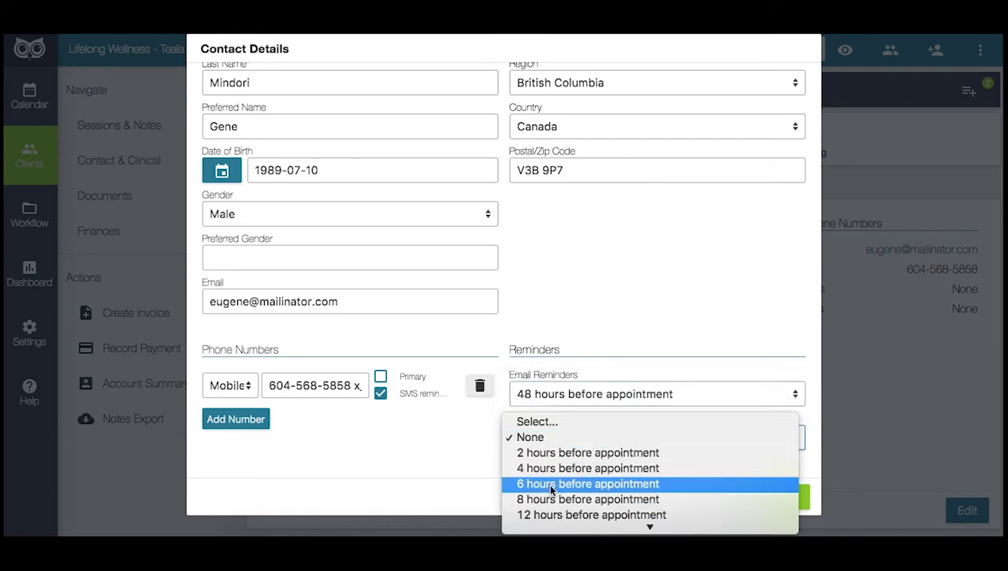
left_click(551, 482)
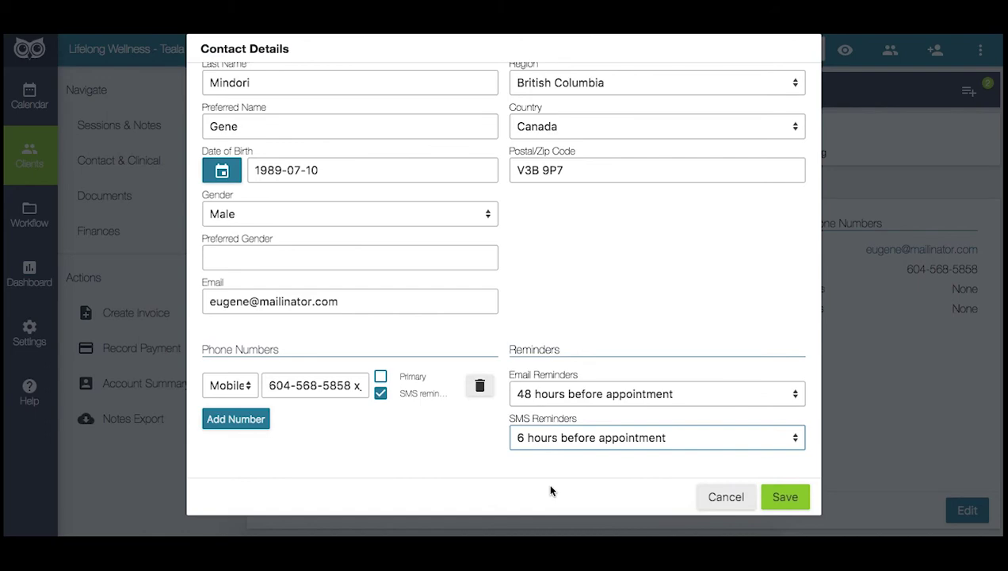
left_click(786, 507)
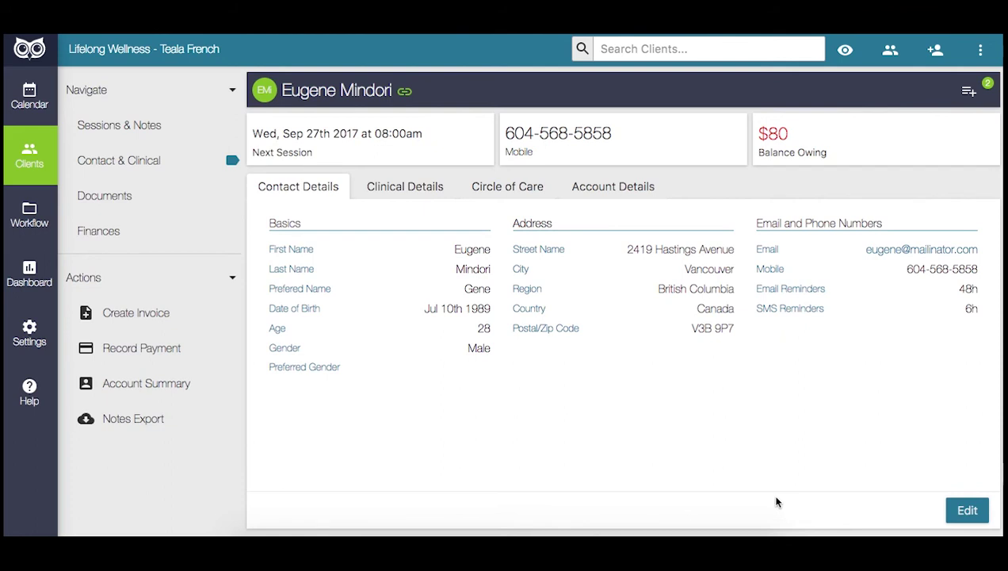
left_click(422, 183)
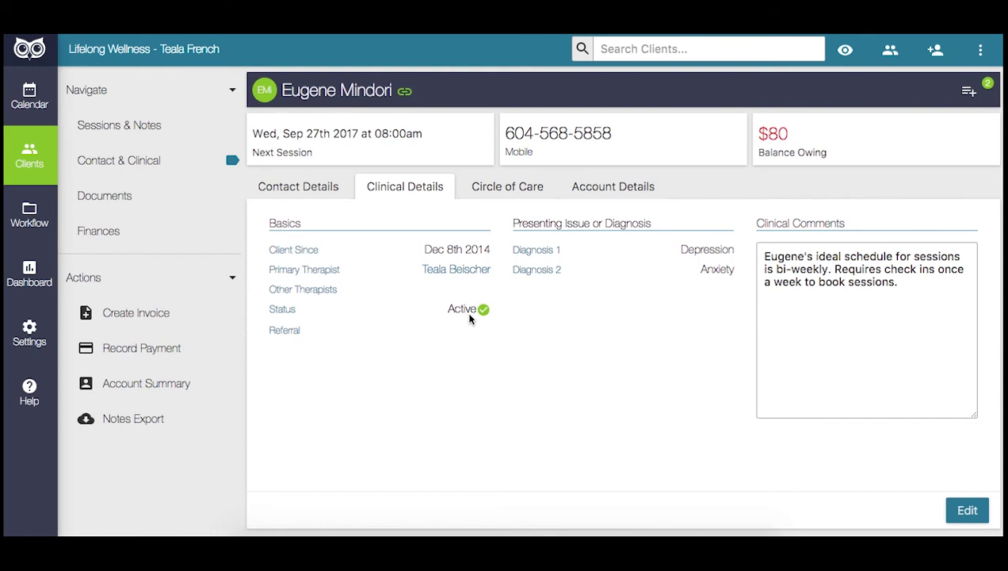
Switch to the client's Circle of Care tab.
left_click(521, 193)
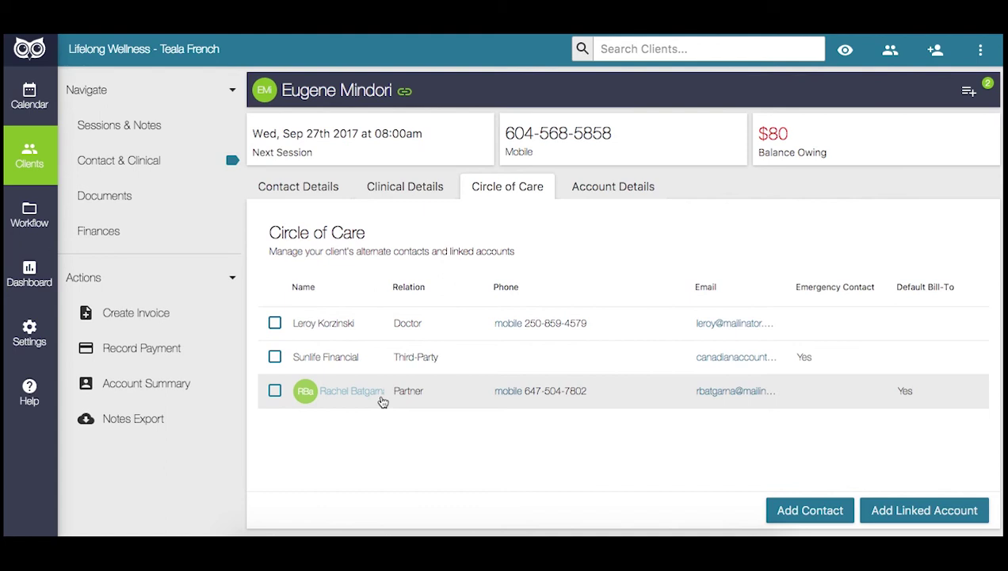
Switch to the client's Account Details tab.
left_click(627, 183)
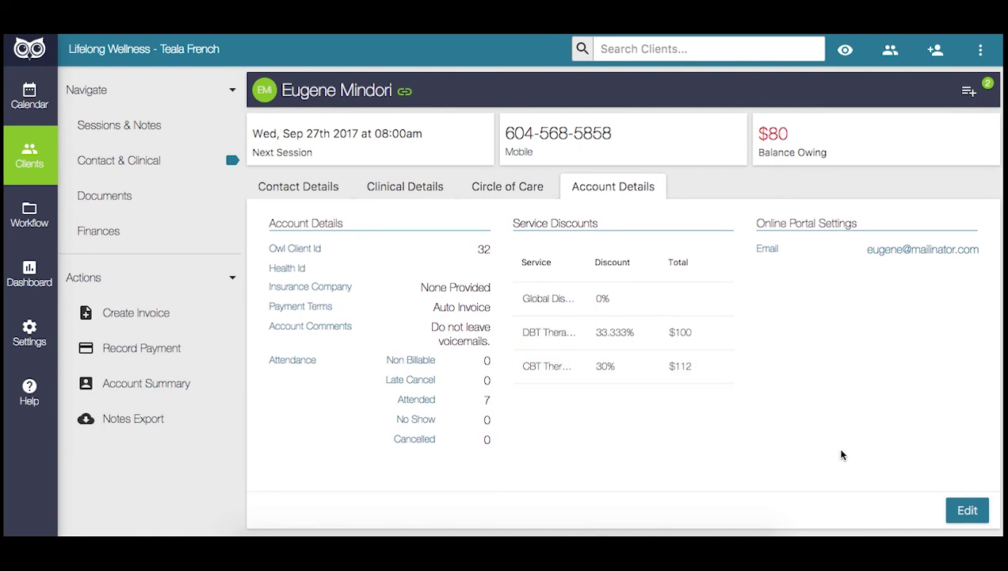
Edit and save the client's account settings, then show their to-do list.
left_click(957, 514)
scroll(520, 352, "down", 3)
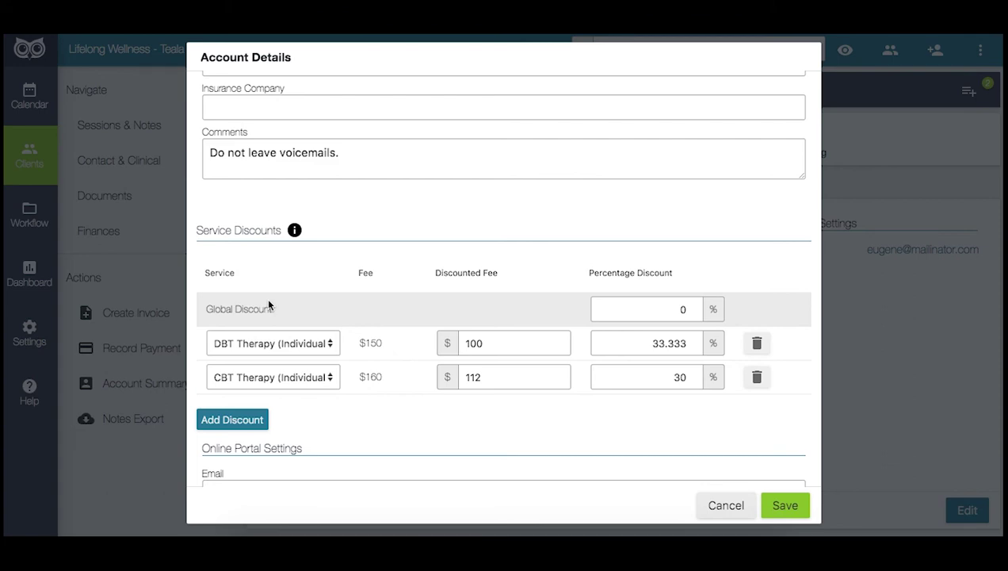
left_click(779, 507)
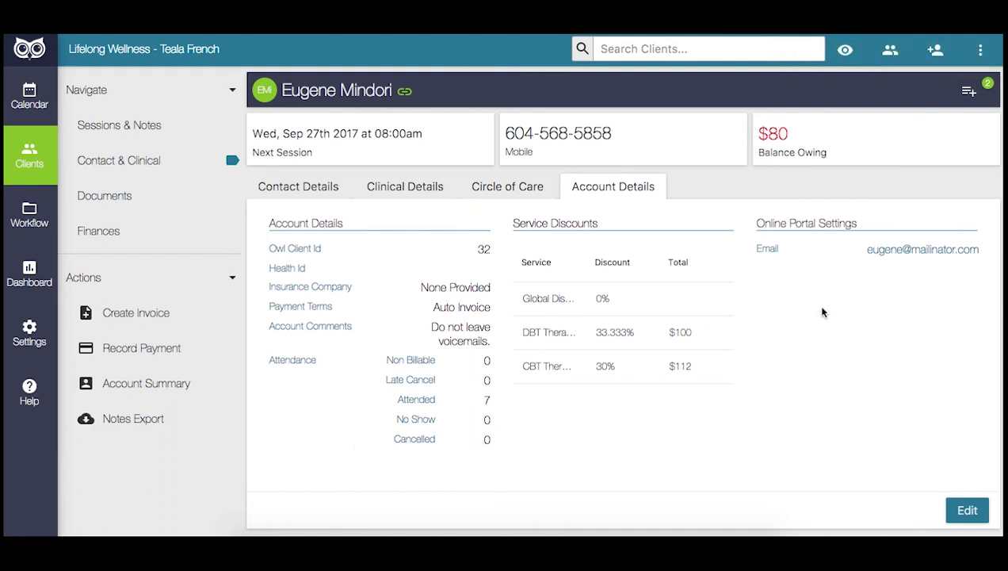
left_click(965, 92)
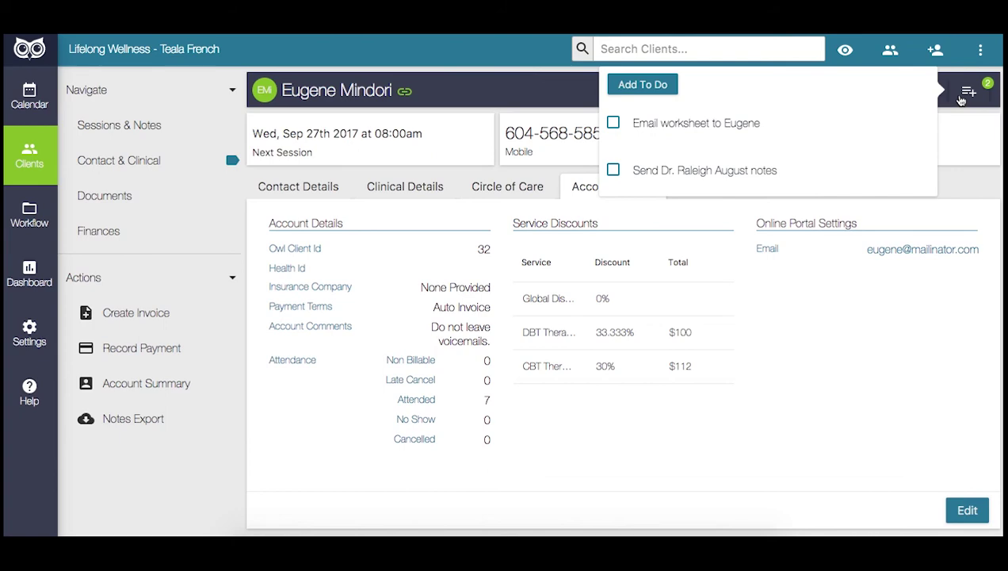
Add a 2017-09-29 to-do to send the client an account summary and view the list.
left_click(650, 86)
left_click(336, 179)
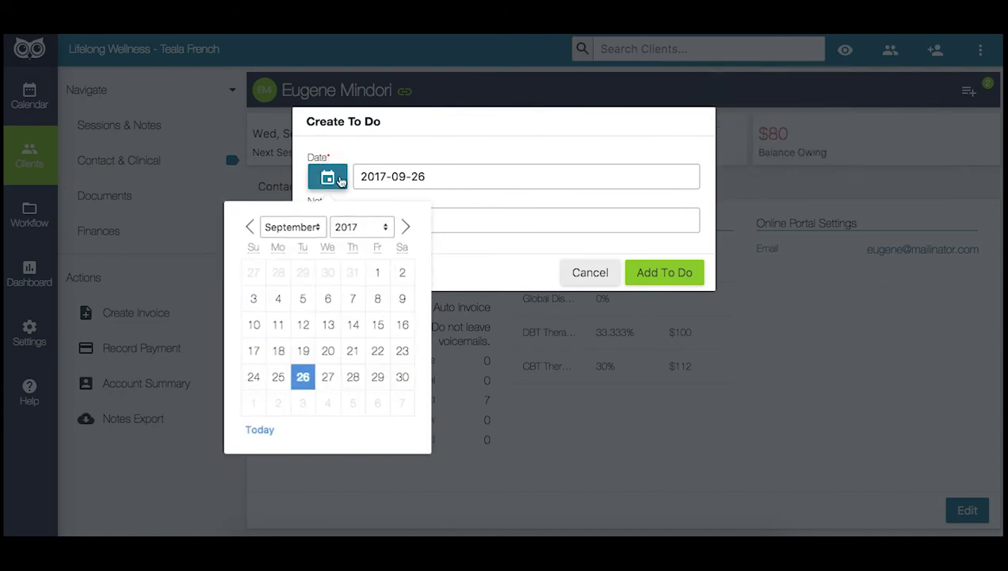
left_click(377, 376)
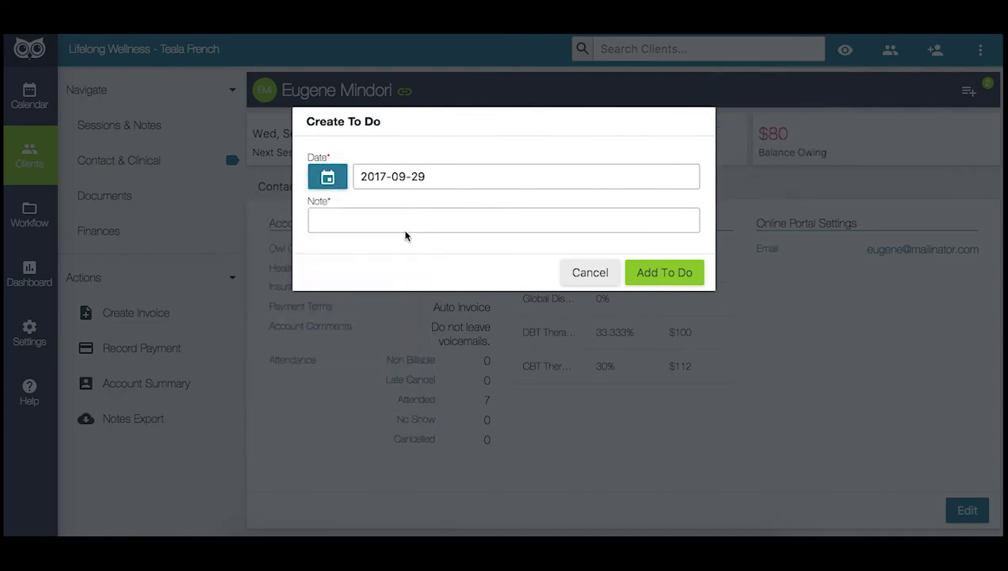
left_click(406, 226)
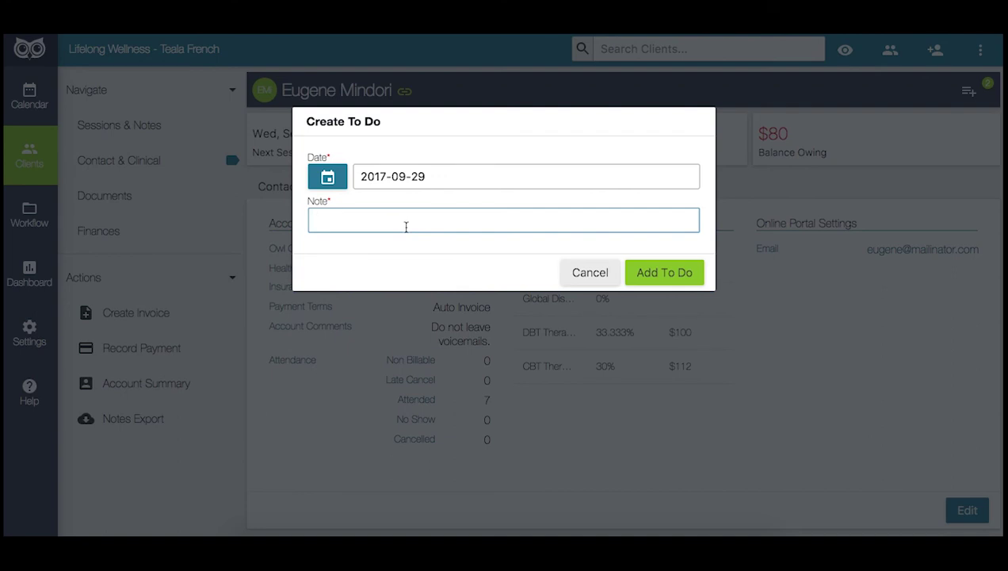
type("Send Eugene an acc")
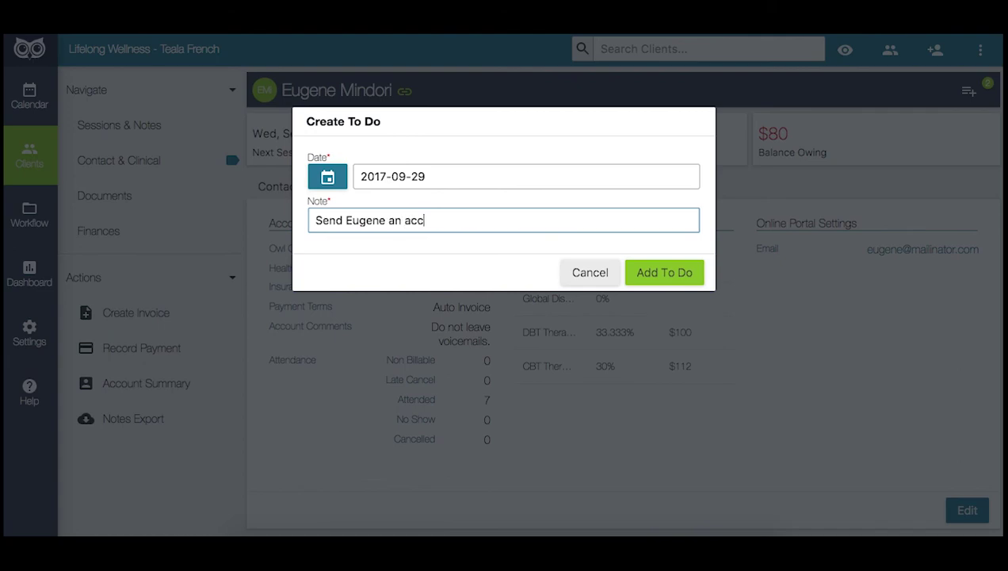
type("ount summary")
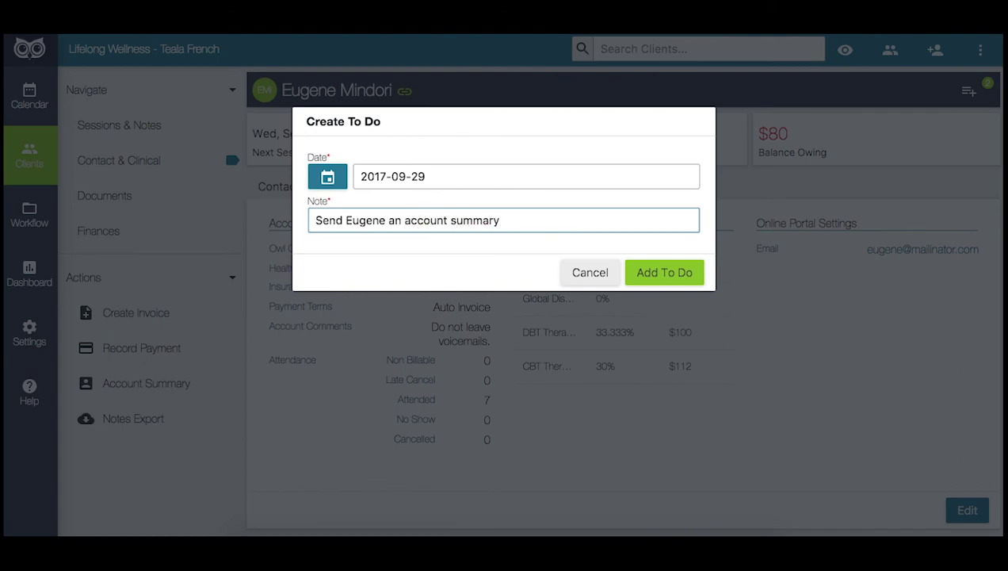
left_click(660, 278)
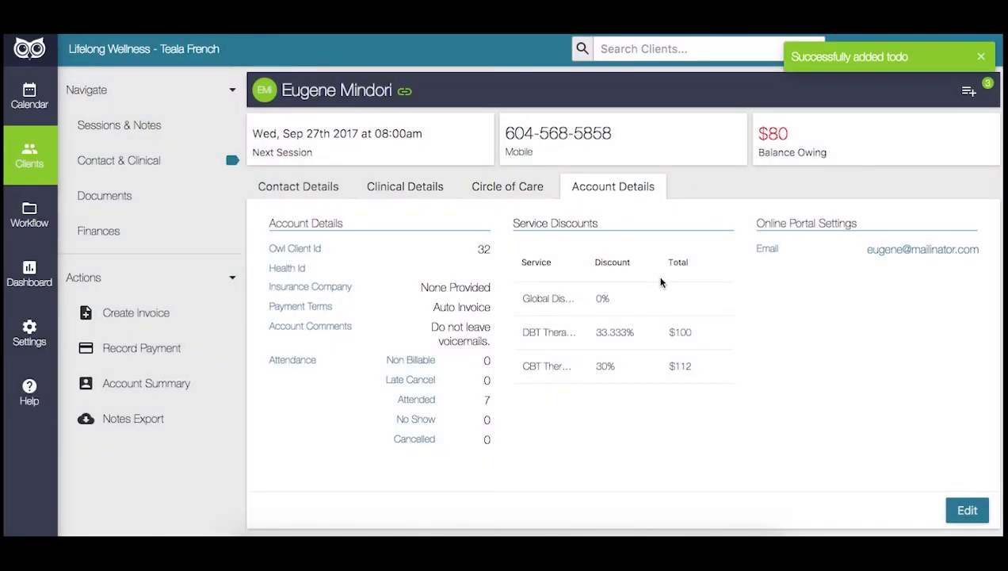
left_click(960, 89)
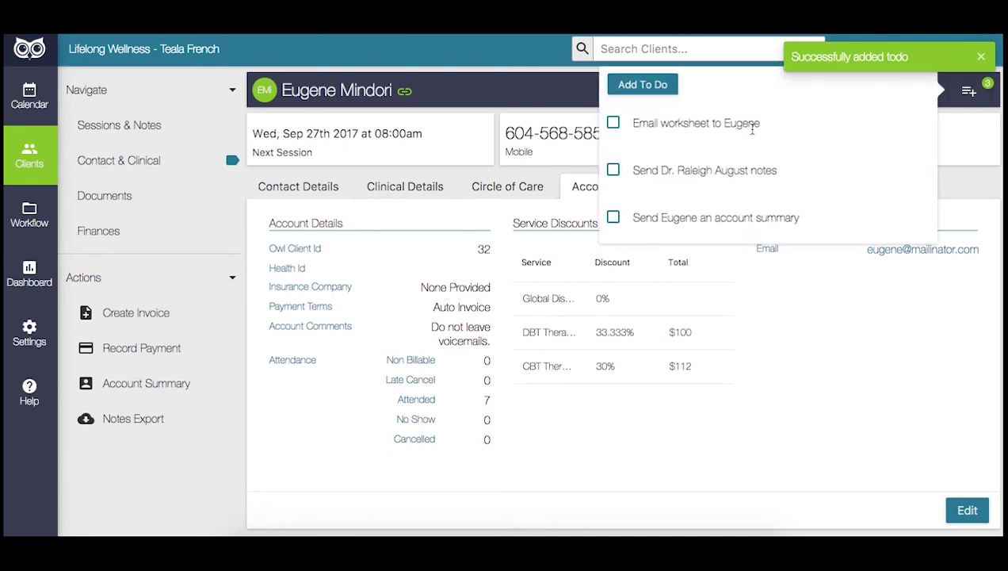
In Workflow To-Dos, mark the Aug 30th next-session scheduling to-do complete.
left_click(36, 235)
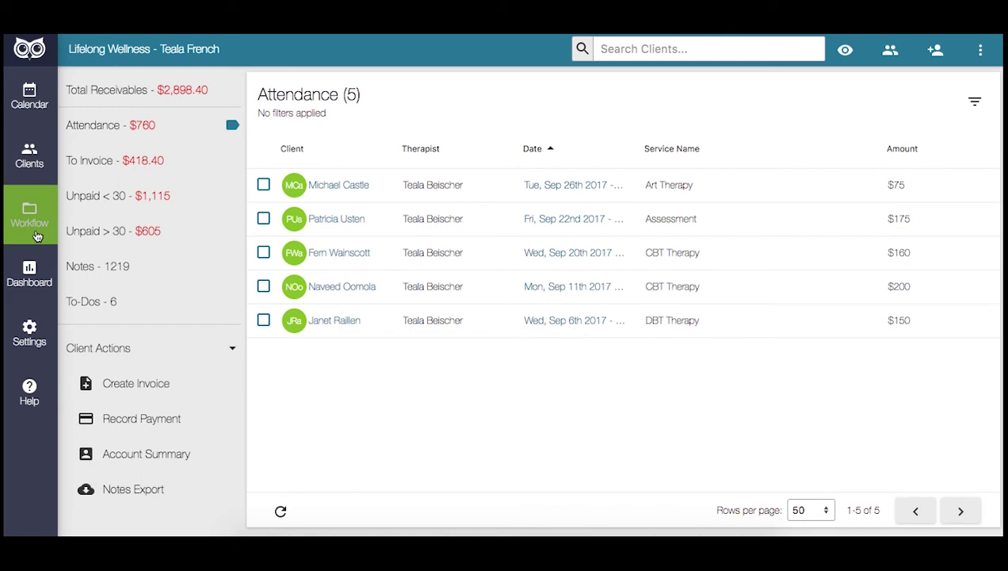
left_click(124, 302)
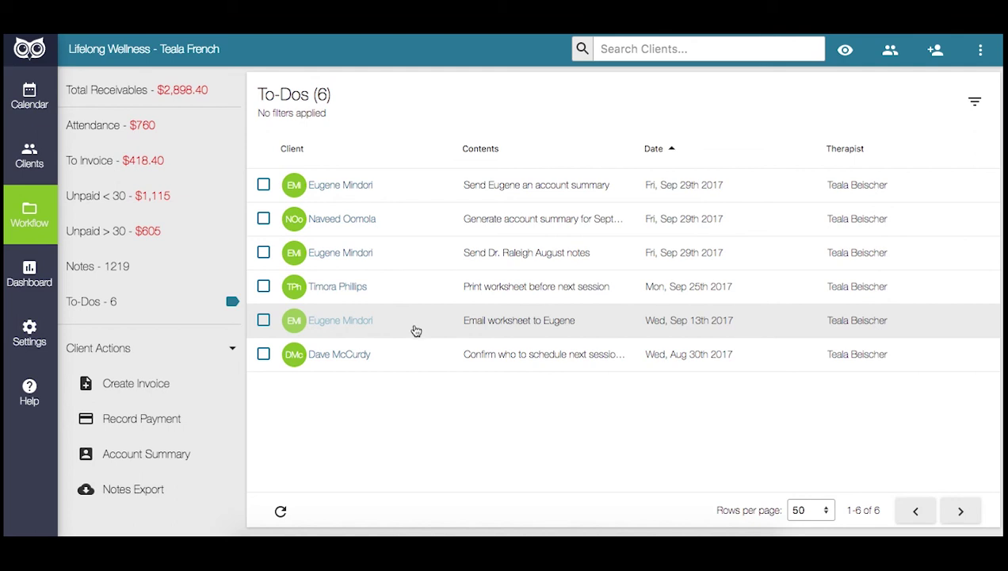
left_click(263, 354)
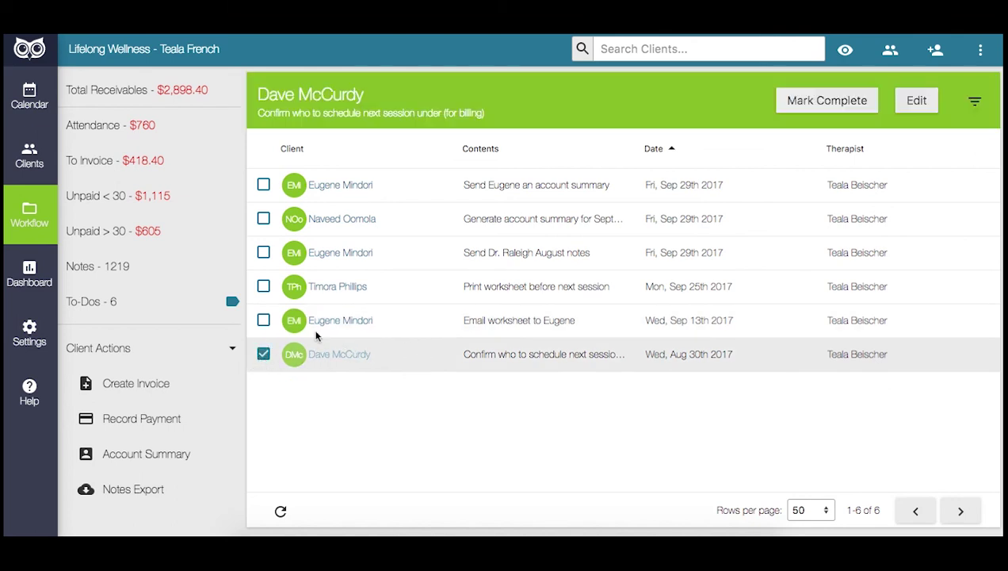
left_click(802, 107)
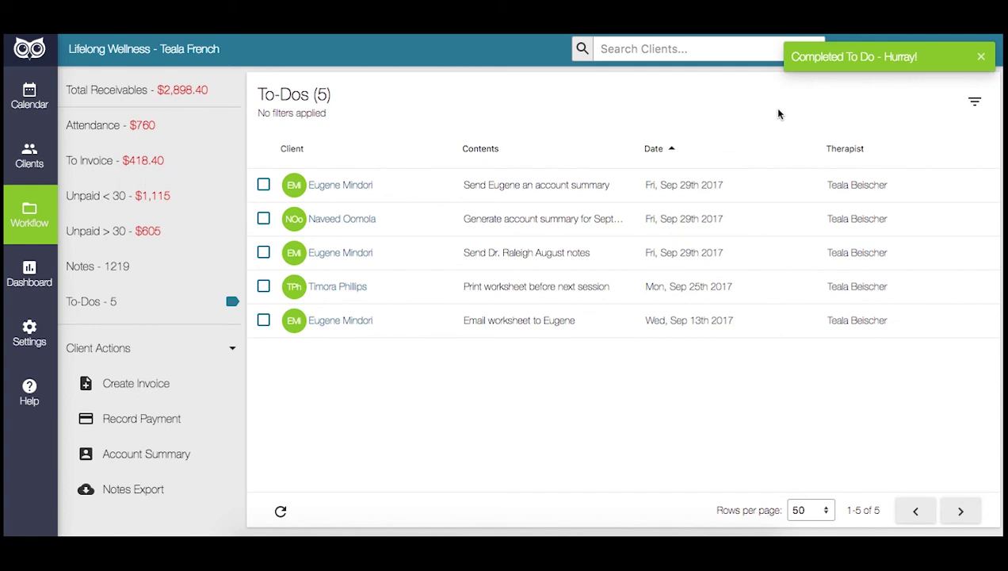
Browse the Workflow Notes, Unpaid < 30, Unpaid > 30, To Invoice and Attendance lists.
left_click(134, 274)
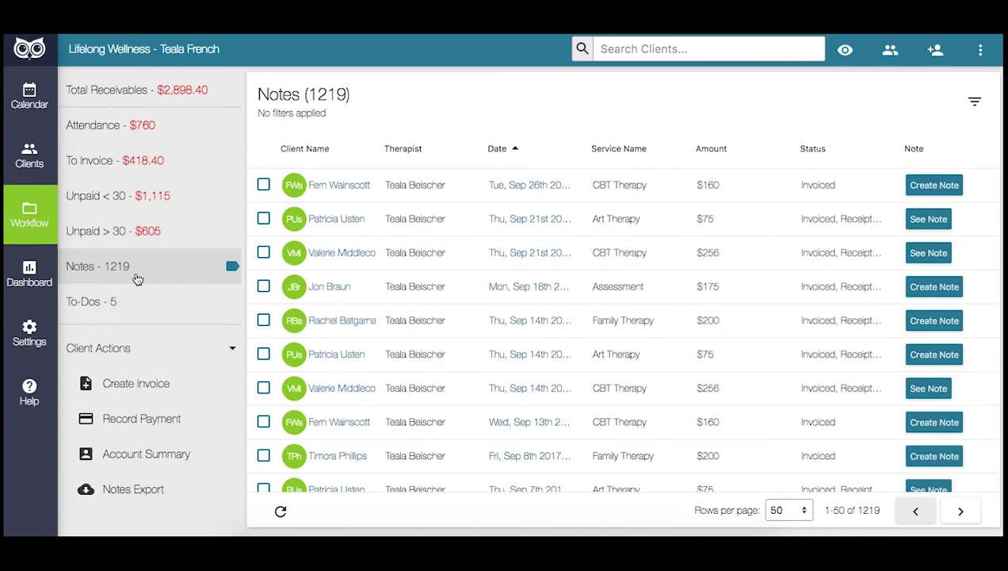
scroll(389, 237, "down", 5)
scroll(388, 236, "up", 5)
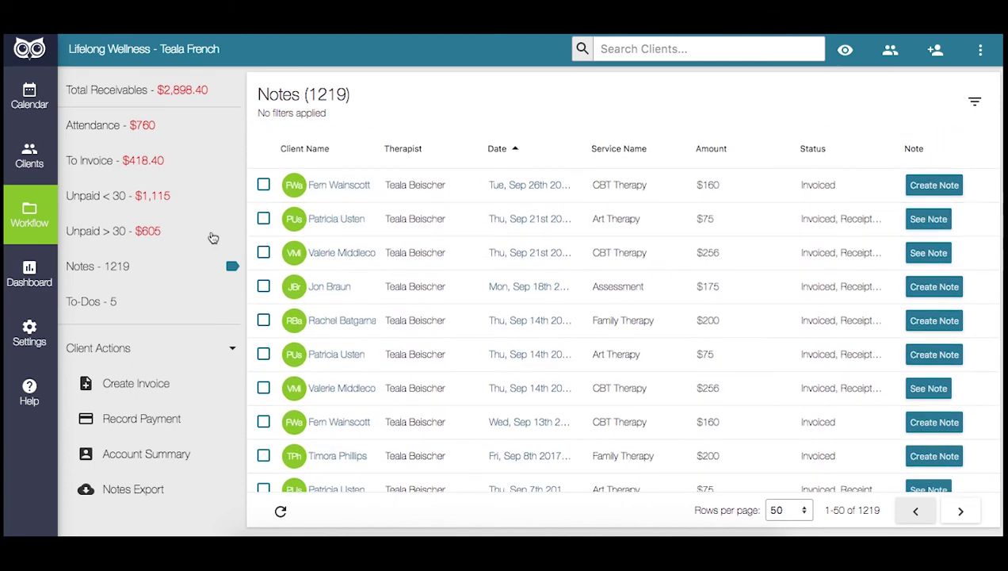
left_click(153, 195)
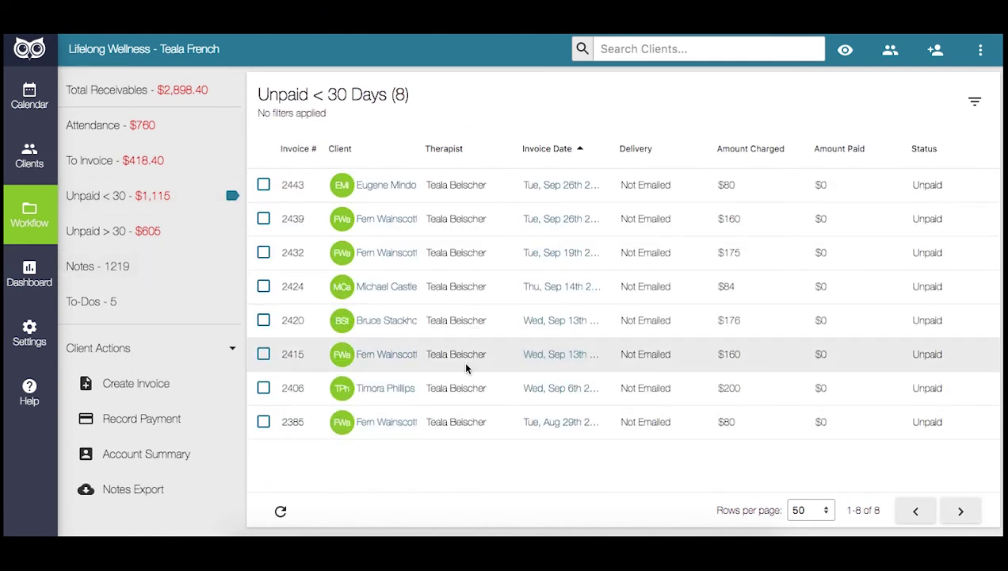
left_click(205, 231)
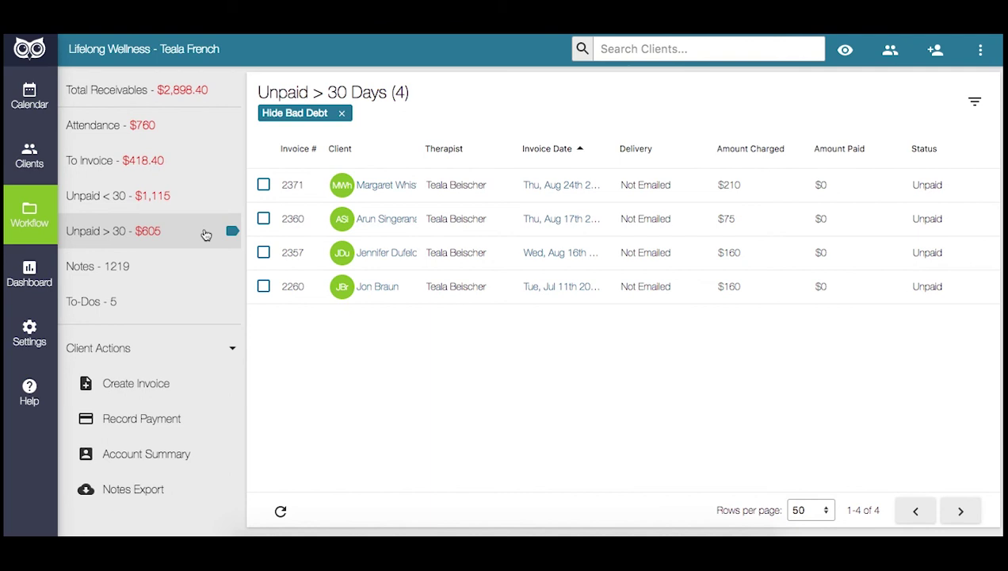
left_click(175, 159)
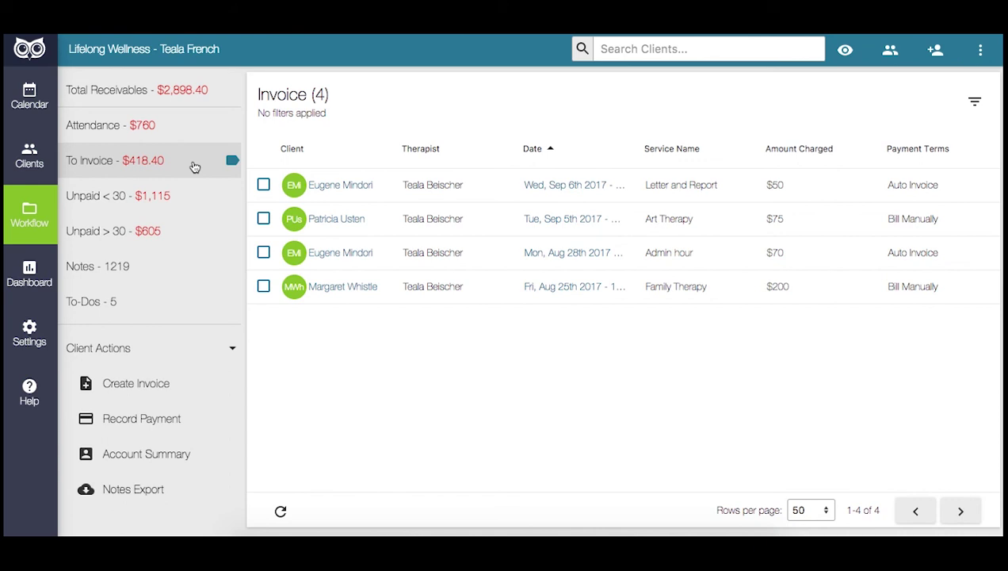
left_click(158, 129)
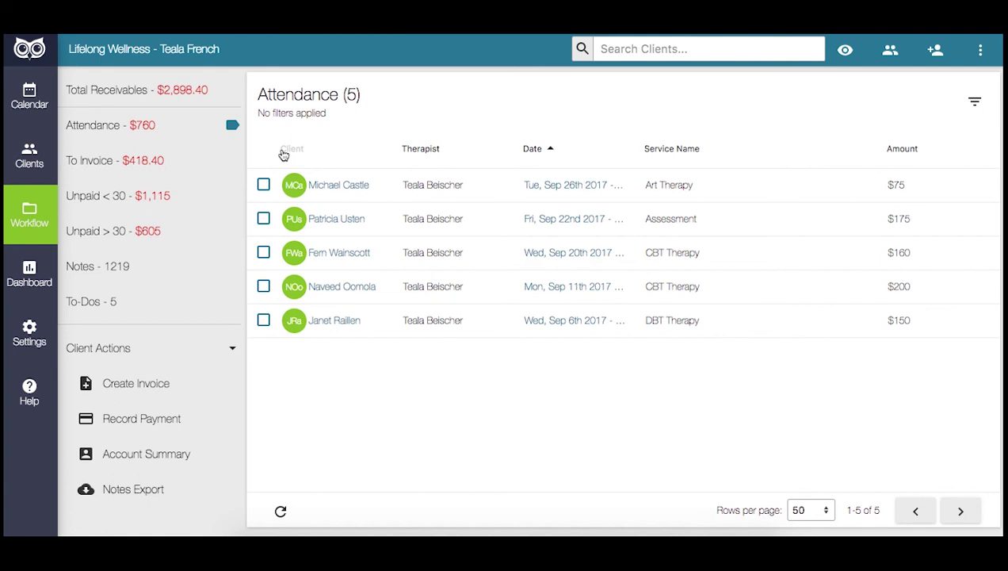
left_click(56, 269)
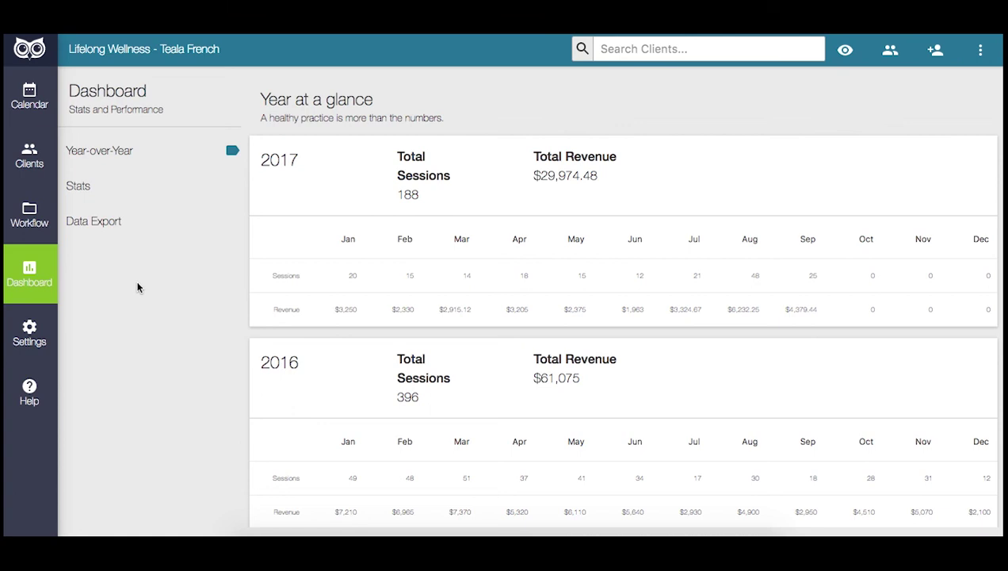
Review the 2017 versus 2016 Year-over-Year figures, then switch to the Stats view.
scroll(268, 315, "down", 5)
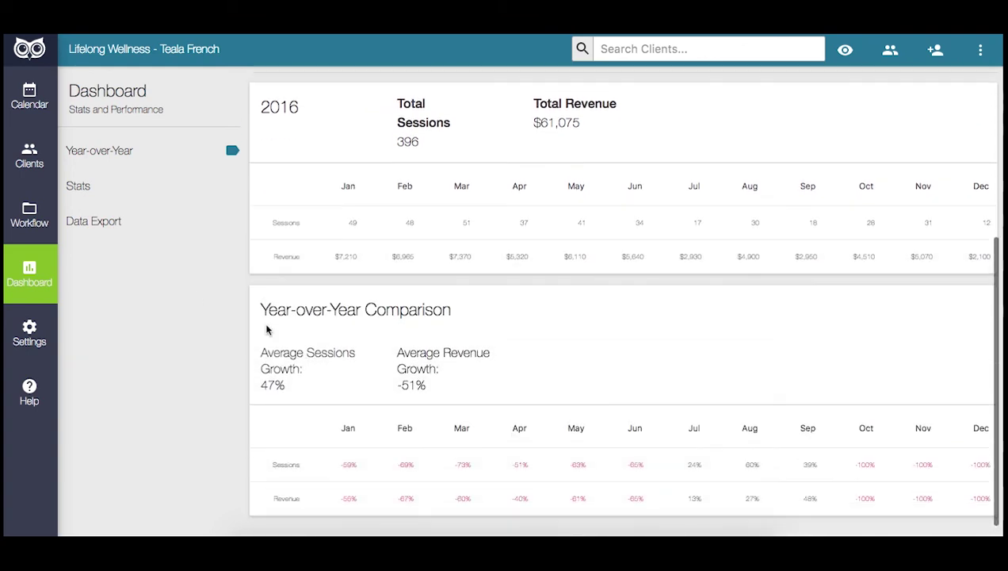
scroll(254, 281, "up", 2)
left_click(144, 184)
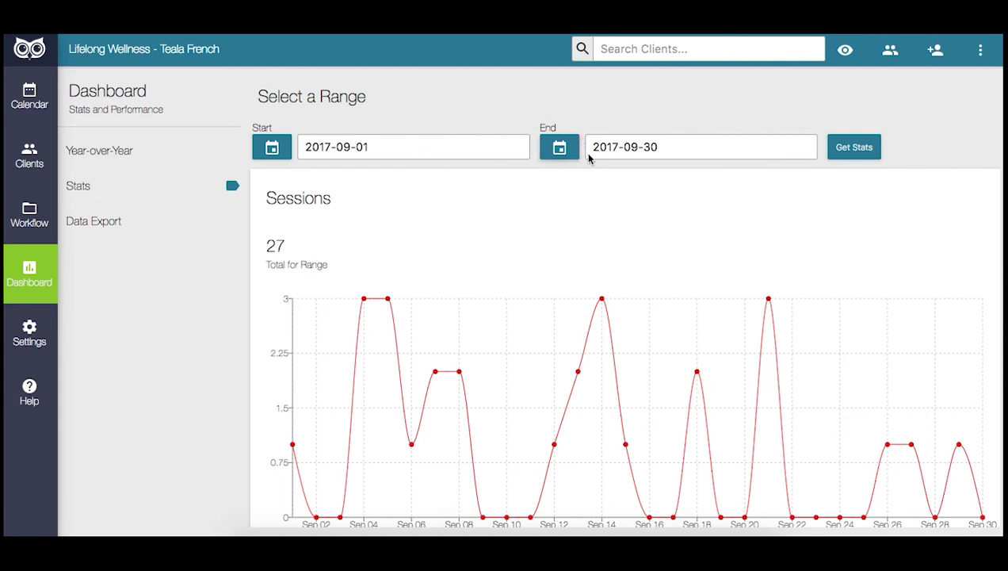
Scroll through the September 2017 Sessions, Revenue, Attendance and Service Types charts, then open Data Export.
scroll(528, 186, "down", 1)
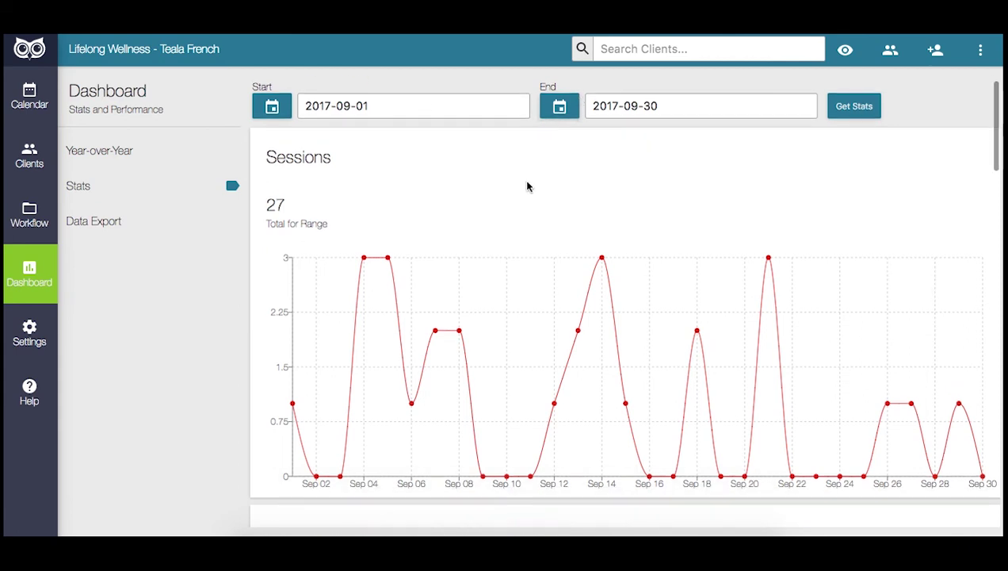
scroll(527, 186, "down", 2)
scroll(527, 186, "down", 5)
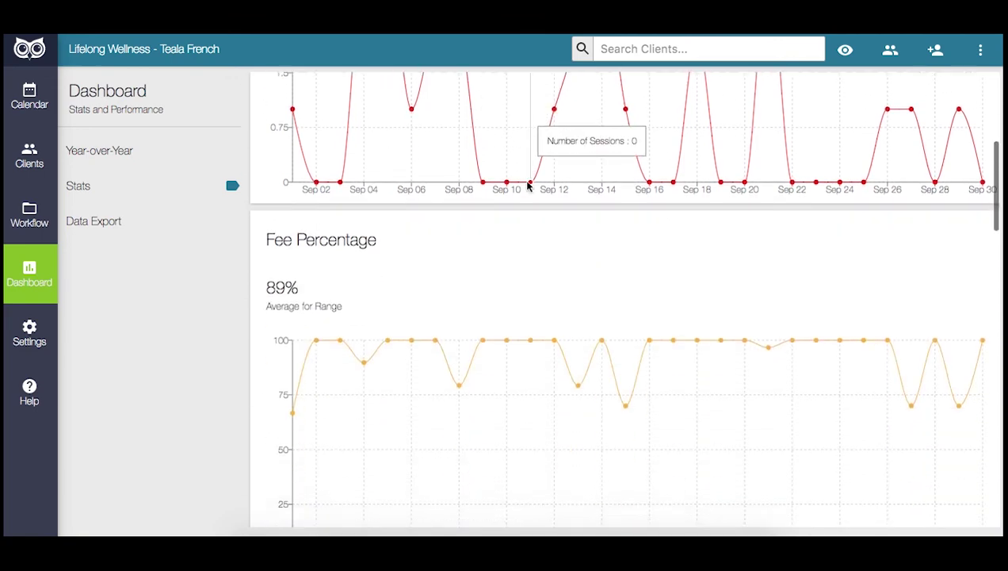
scroll(528, 186, "down", 8)
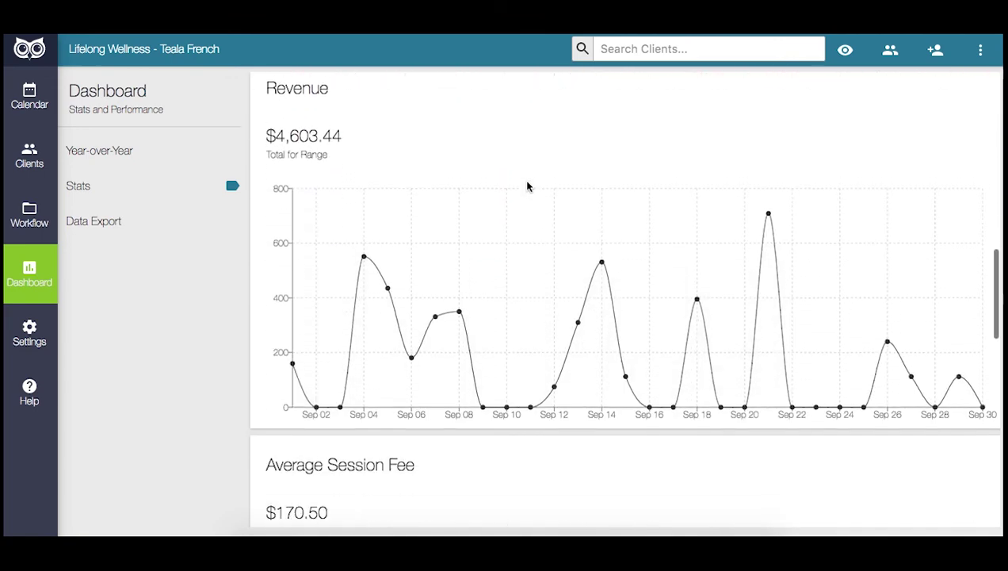
scroll(528, 186, "down", 3)
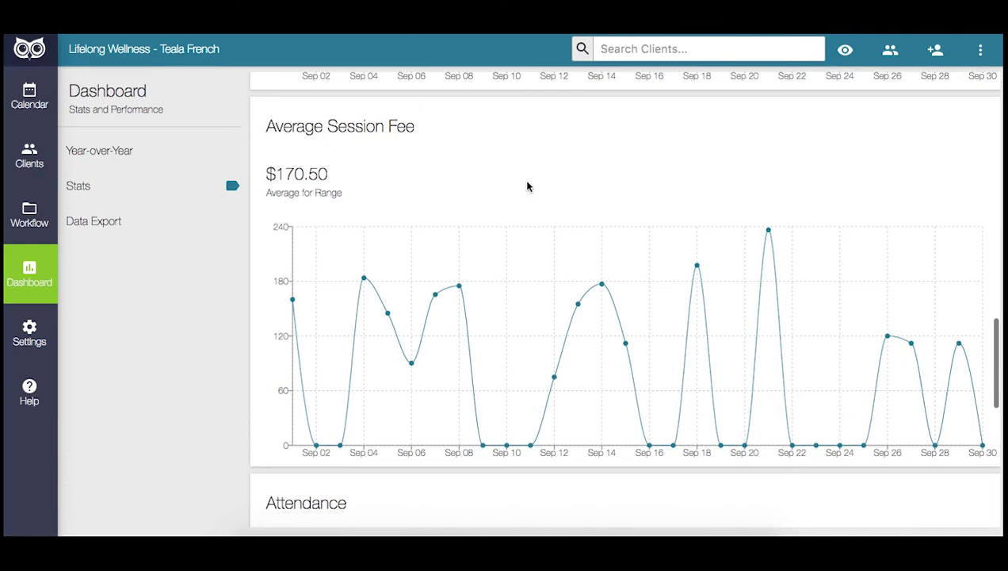
scroll(528, 187, "down", 6)
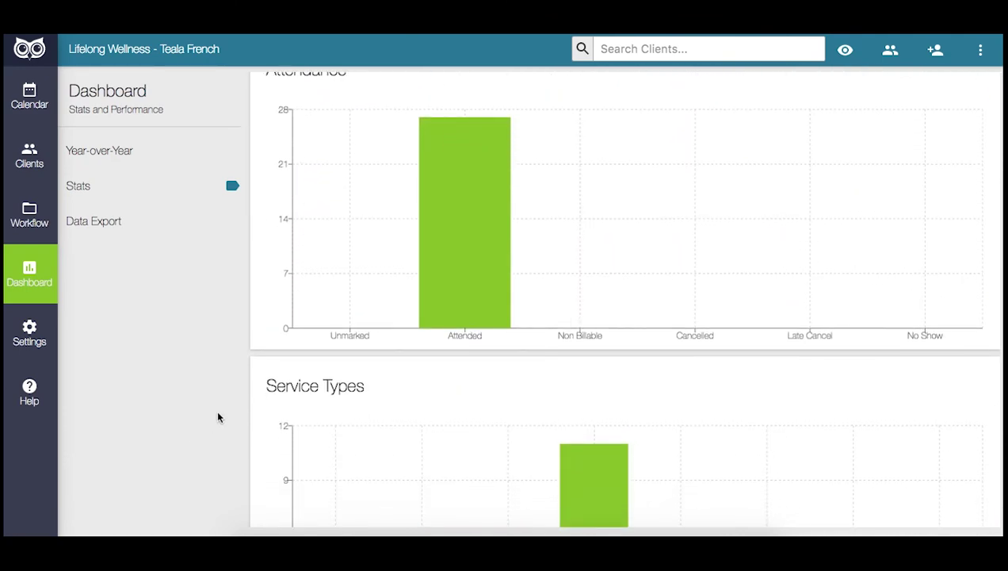
scroll(251, 436, "down", 3)
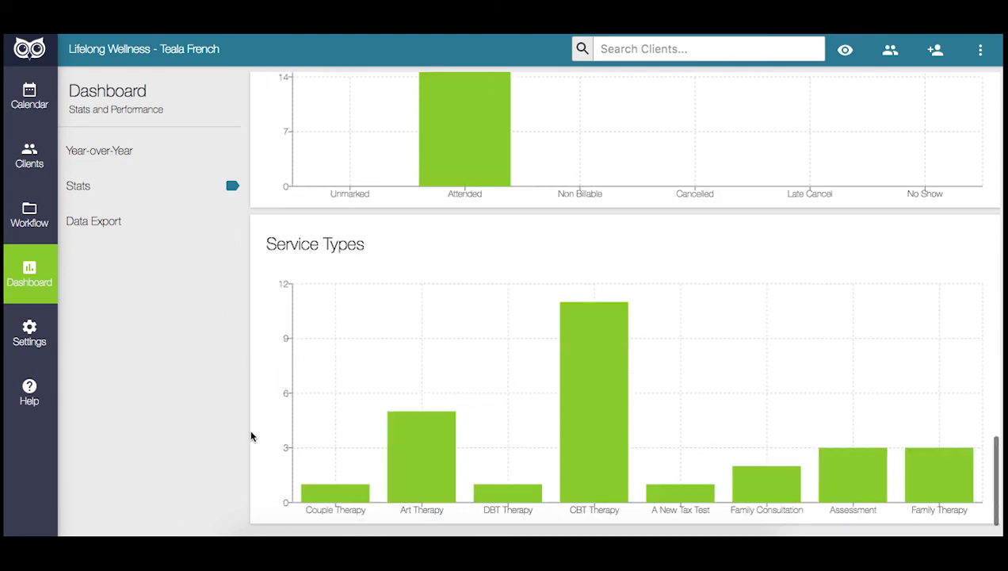
left_click(129, 234)
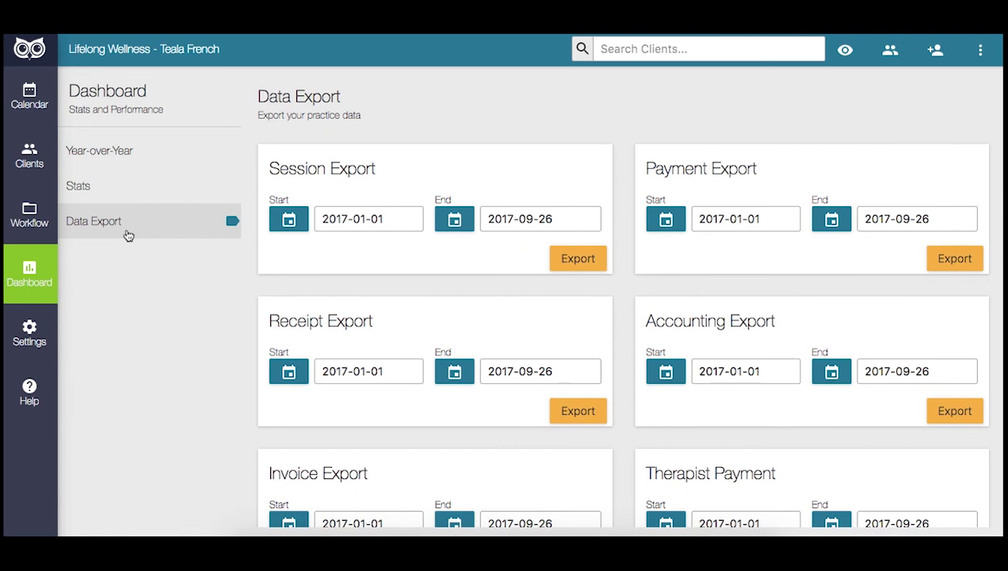
scroll(686, 450, "down", 2)
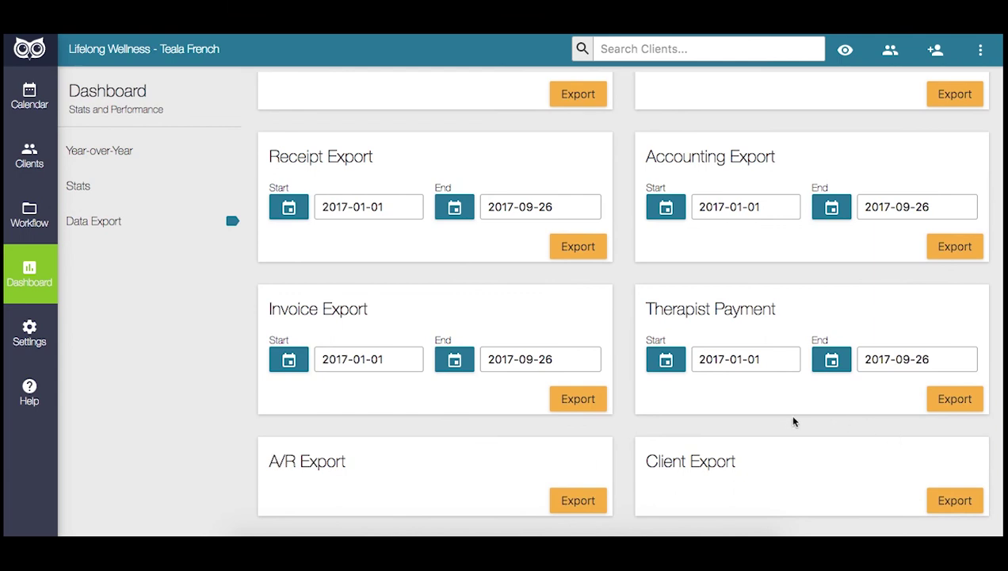